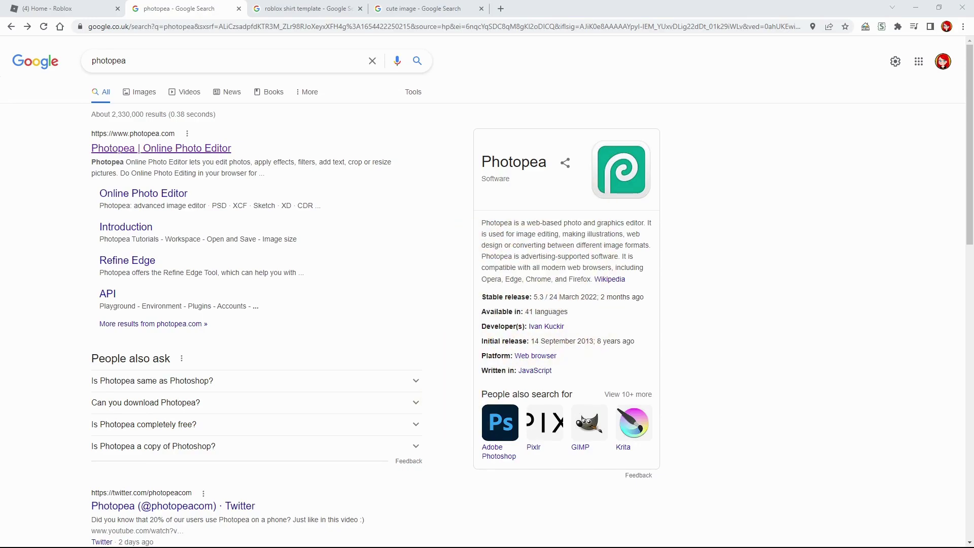
# Open the Photopea online photo editor from the Google search results.
pyautogui.click(161, 148)
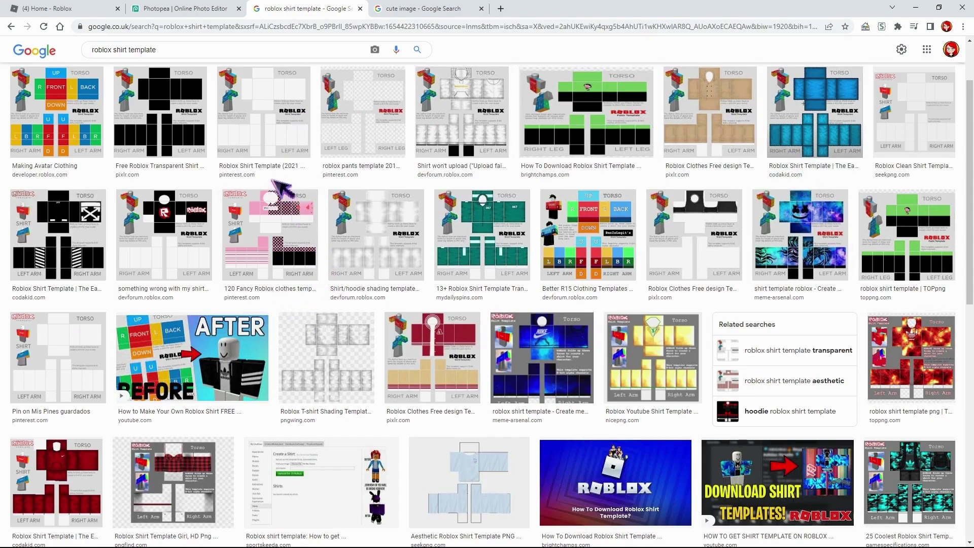
# Preview a Roblox shirt template image in the Google Images results.
pyautogui.click(284, 153)
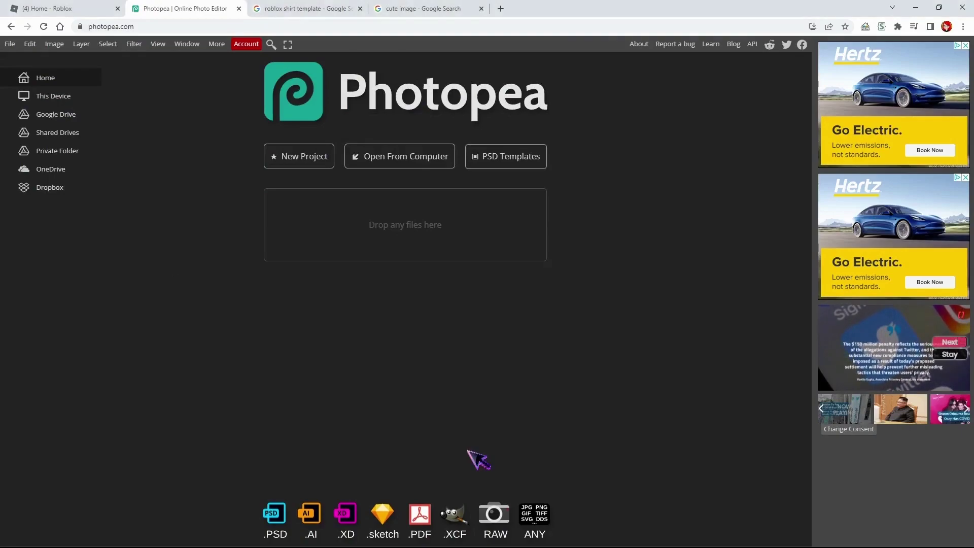
# Paste the copied shirt template into Photopea as a new image, then switch to the shading template results.
pyautogui.hotkey('ctrl', 'v')
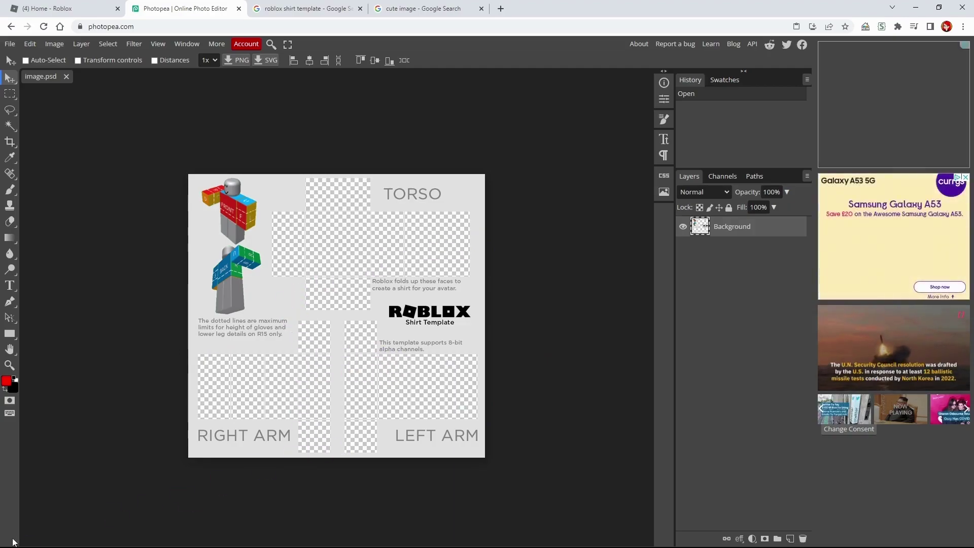
pyautogui.hotkey('alt', 'Tab')
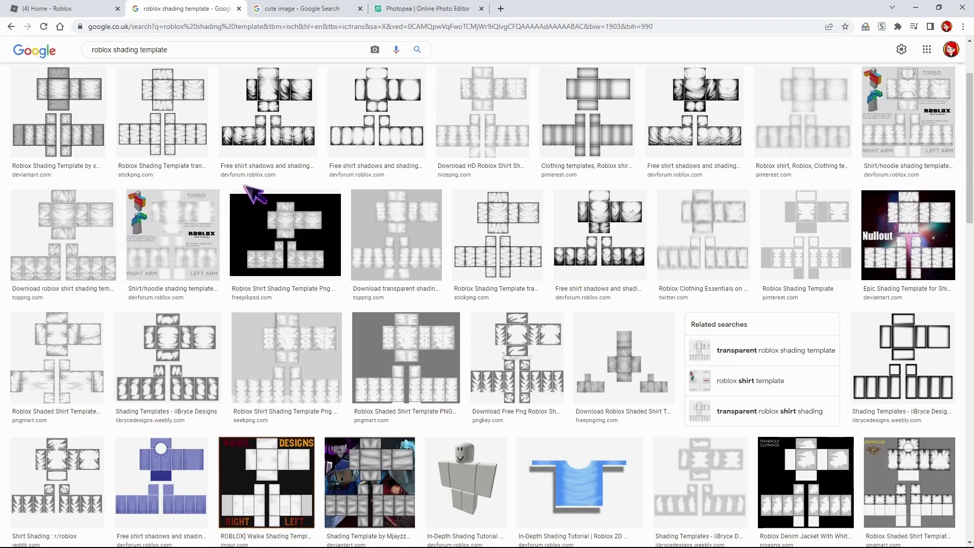
# Preview the NicePNG transparent Roblox shirt shading template in Google Images.
pyautogui.click(490, 137)
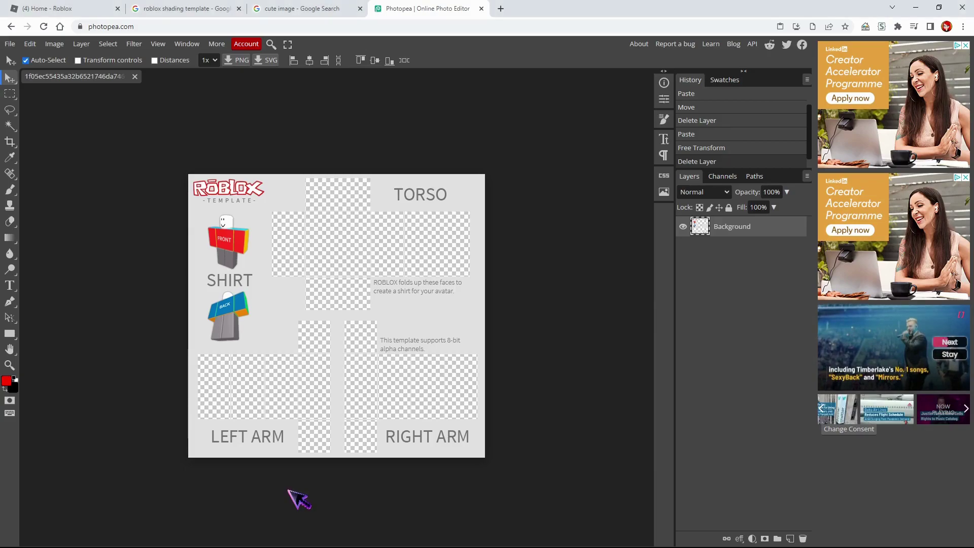
# Paste the shading template as Layer 1 and stretch it to fit the torso and arm panels.
pyautogui.hotkey('ctrl', 'v')
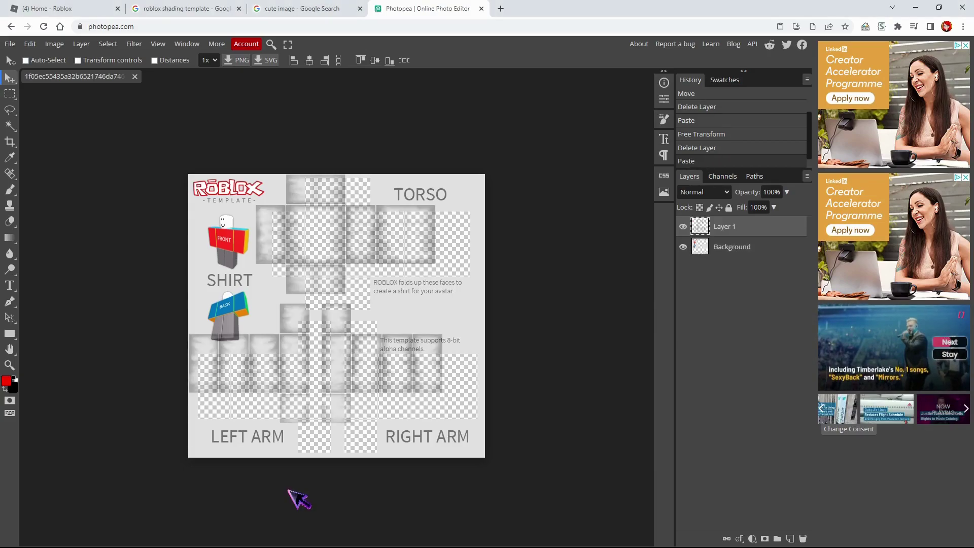
pyautogui.click(78, 60)
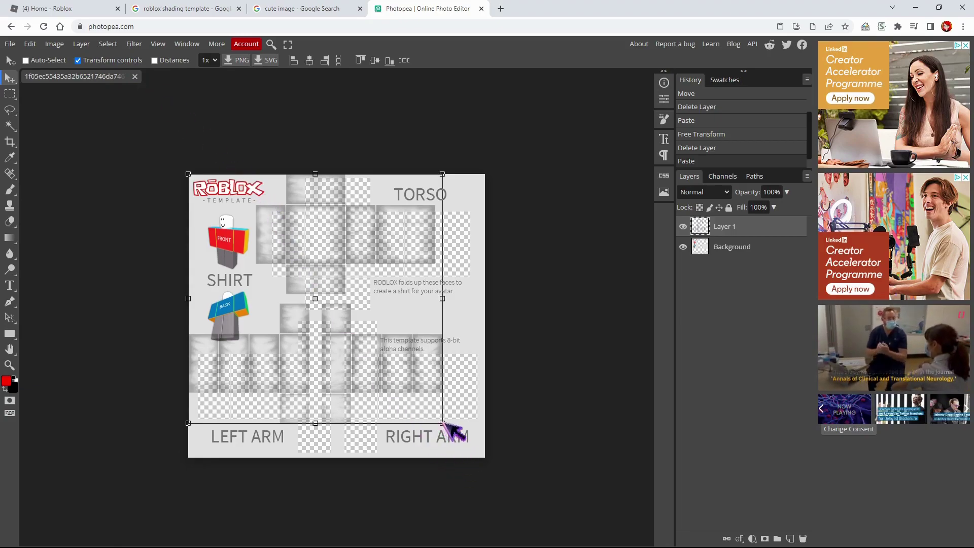
pyautogui.moveTo(444, 423); pyautogui.dragTo(484, 460)
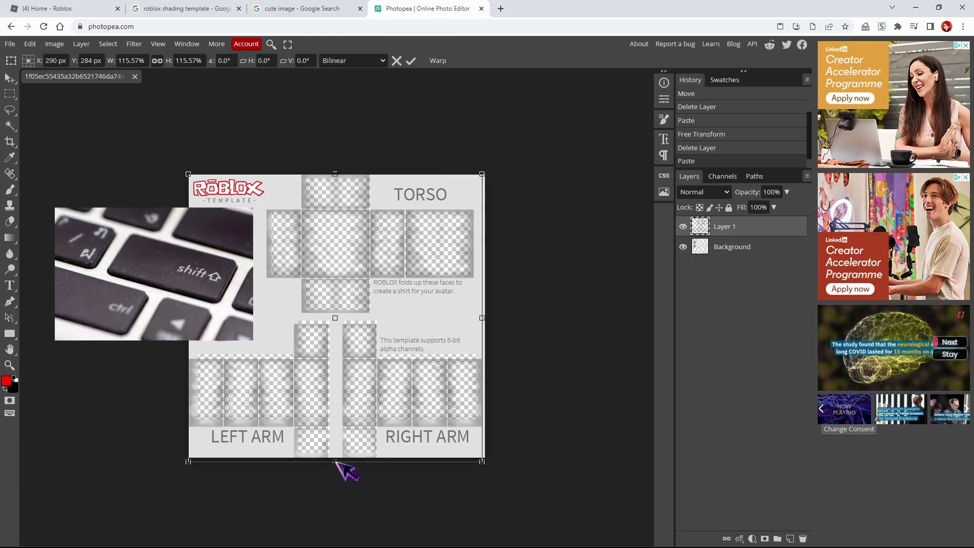
pyautogui.moveTo(341, 462); pyautogui.dragTo(341, 457)
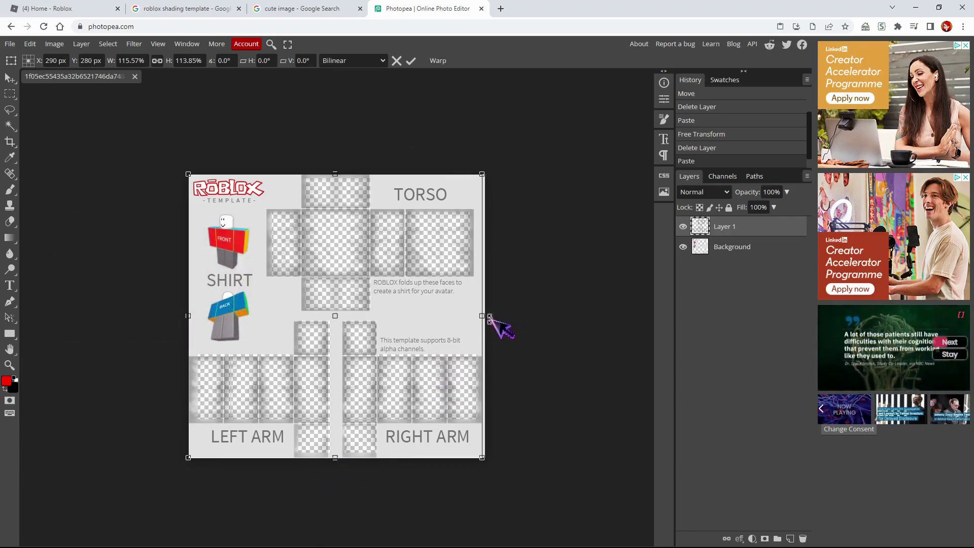
pyautogui.moveTo(482, 315); pyautogui.dragTo(485, 315)
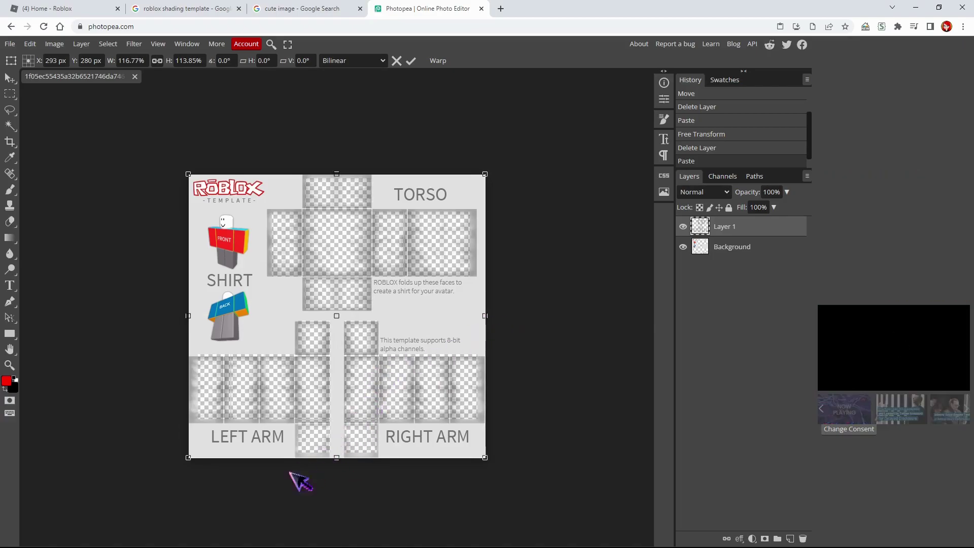
pyautogui.press('Return')
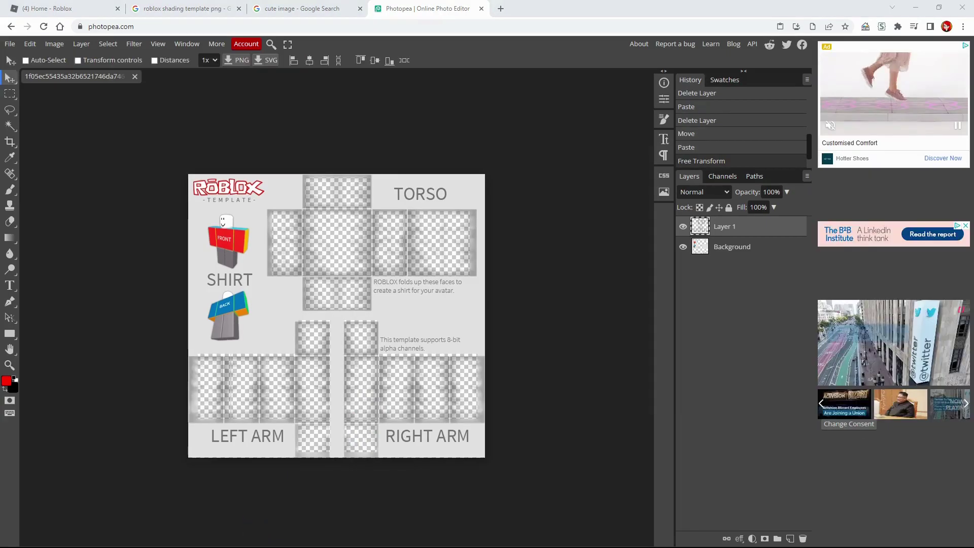
# Draw a red rectangle over the template, move it below the shading layer, and reselect it.
pyautogui.click(14, 334)
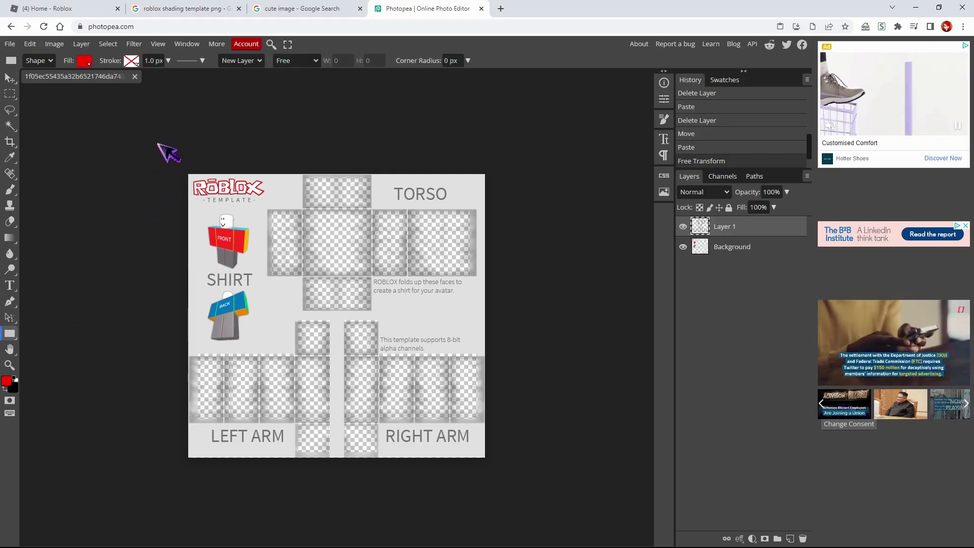
pyautogui.moveTo(157, 143); pyautogui.dragTo(511, 488)
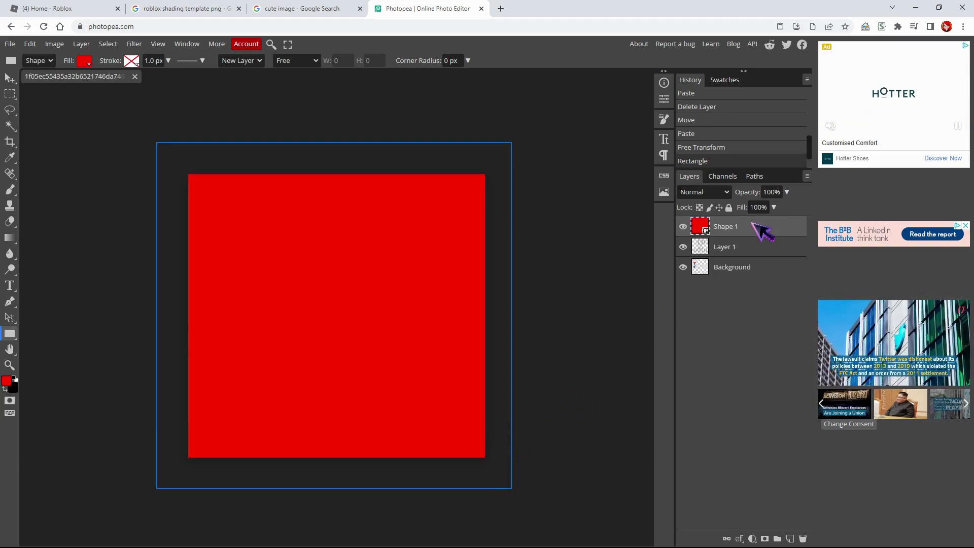
pyautogui.moveTo(753, 224); pyautogui.dragTo(742, 257)
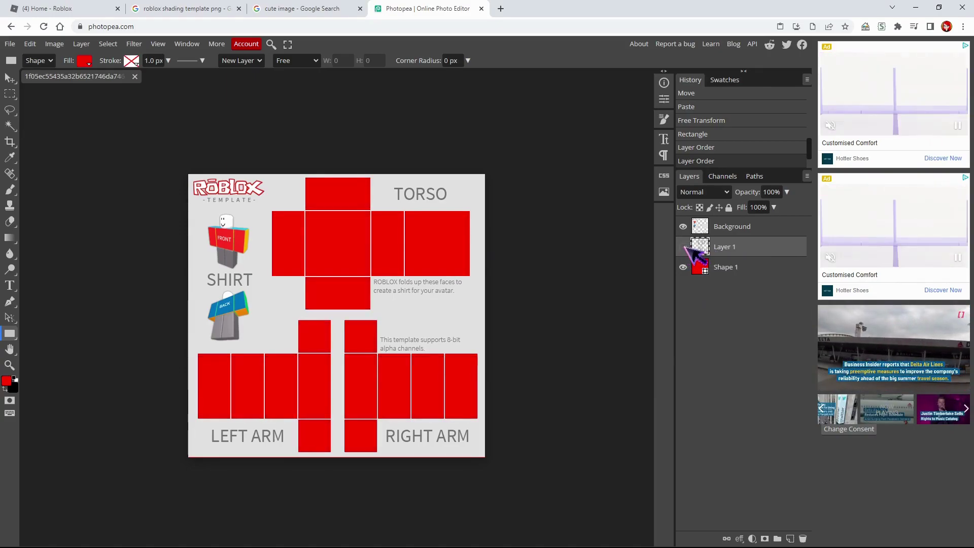
pyautogui.click(683, 246)
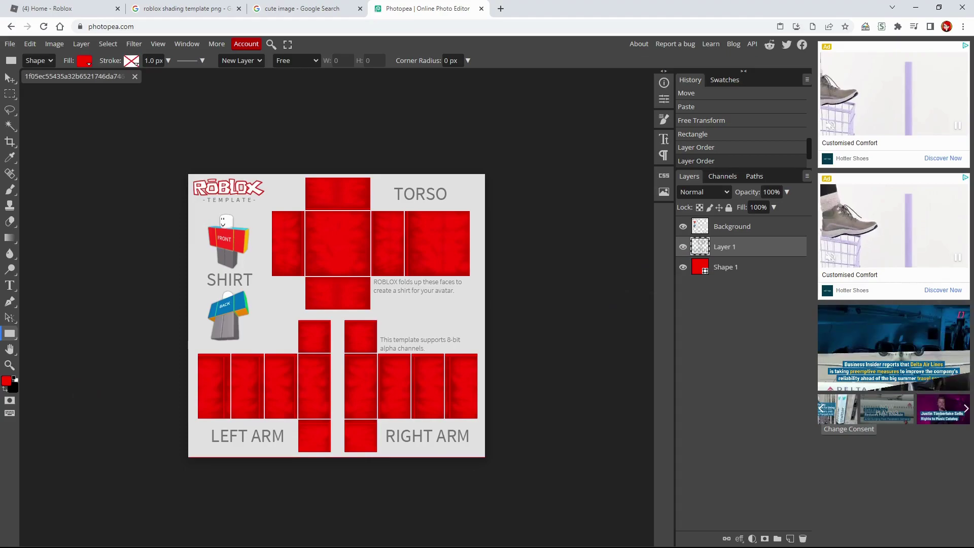
pyautogui.click(746, 267)
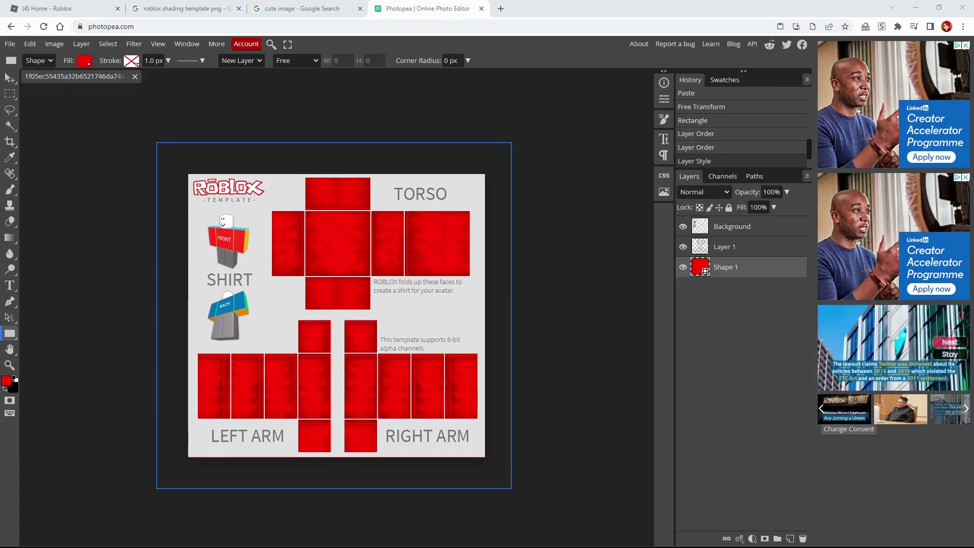
# Recolour the rectangle fill from red to dark grey 433e3e.
pyautogui.click(96, 89)
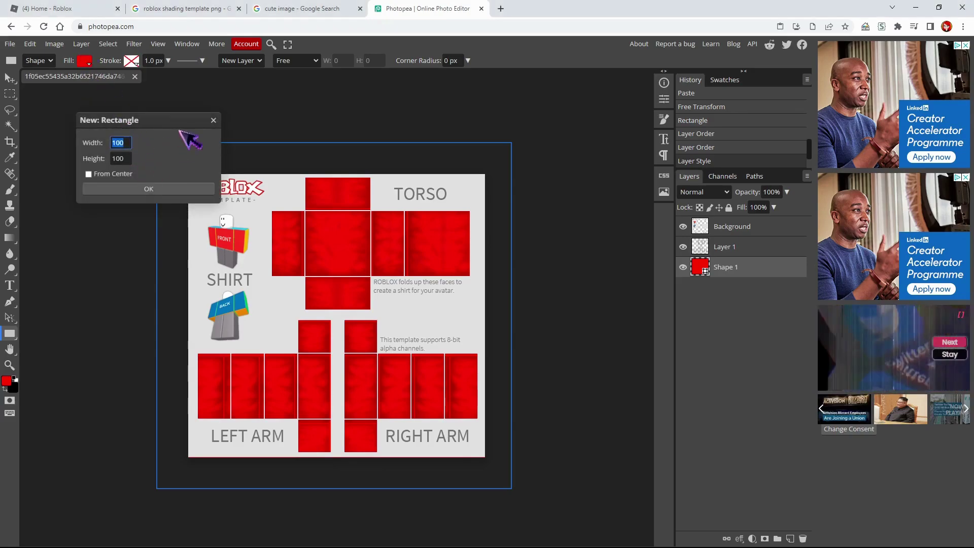
pyautogui.click(213, 120)
pyautogui.click(84, 62)
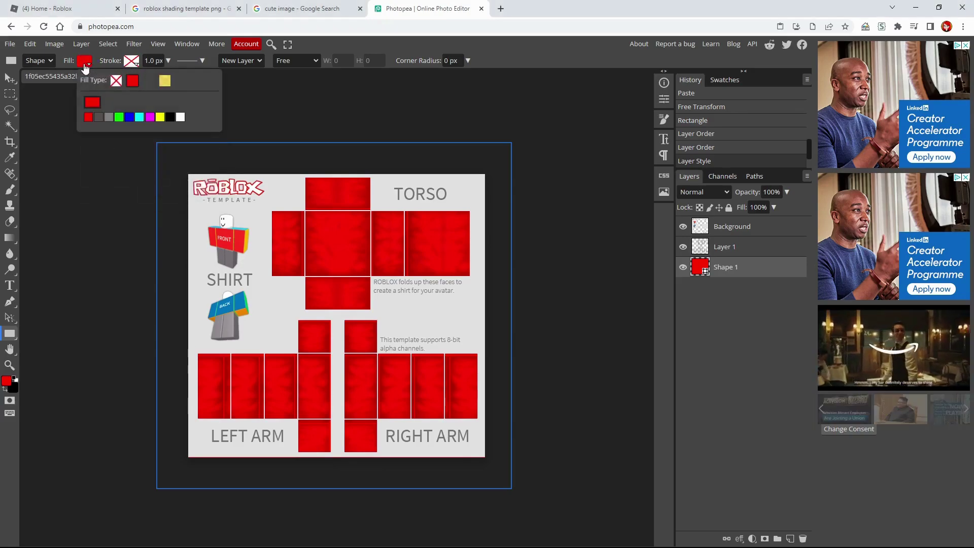
pyautogui.click(100, 118)
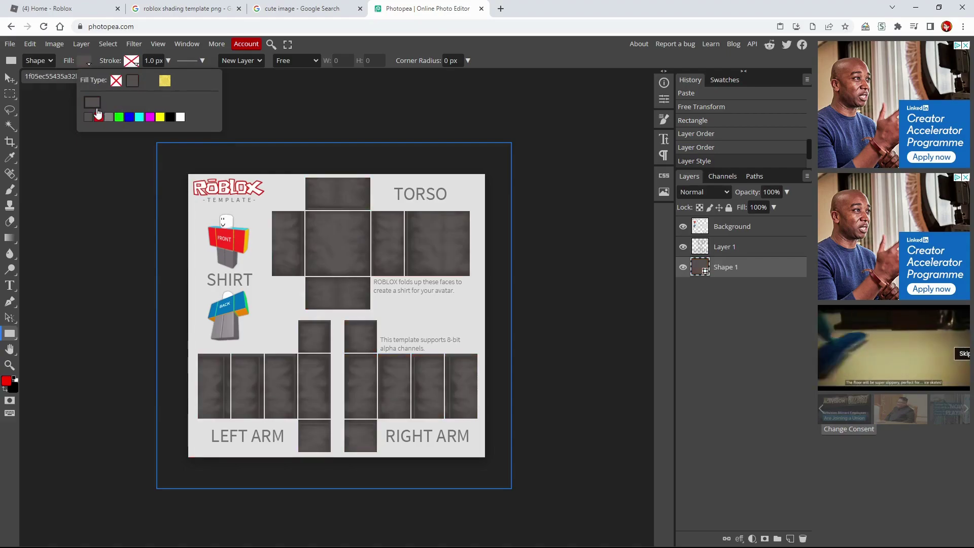
pyautogui.click(91, 102)
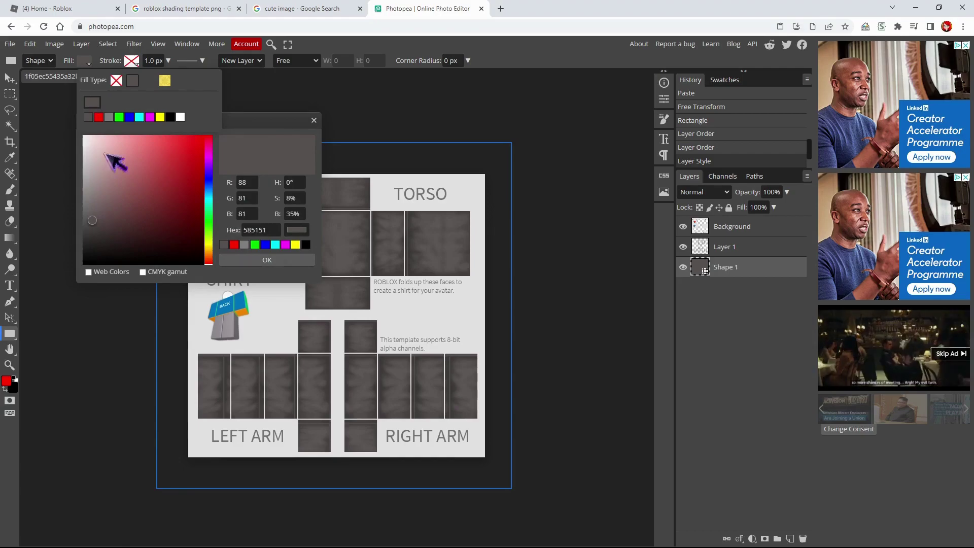
pyautogui.moveTo(95, 224)
pyautogui.mouseDown()
pyautogui.moveTo(181, 191)
pyautogui.moveTo(94, 227)
pyautogui.moveTo(90, 218)
pyautogui.mouseUp()
pyautogui.click(262, 263)
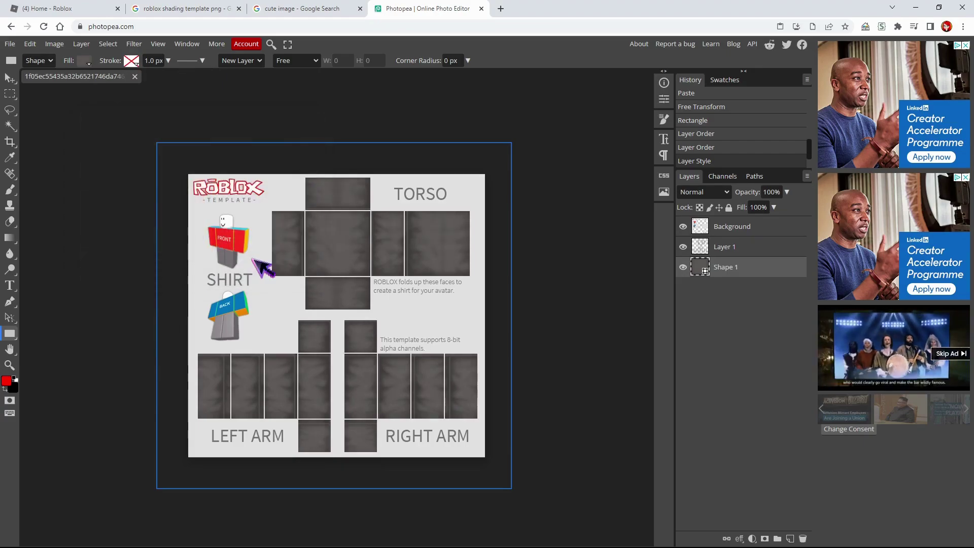
# Rasterize the grey rectangle layer Shape 1.
pyautogui.click(572, 304)
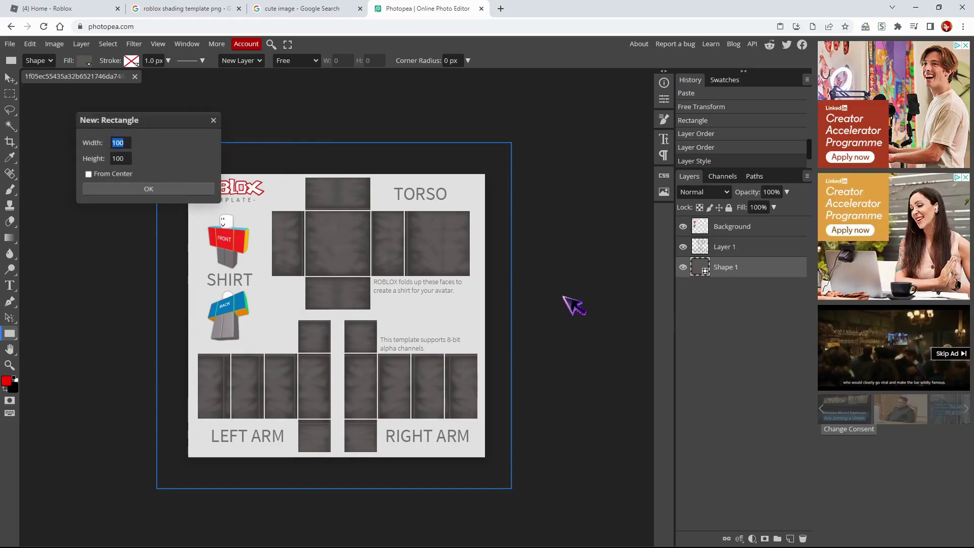
pyautogui.click(213, 120)
pyautogui.rightClick(742, 270)
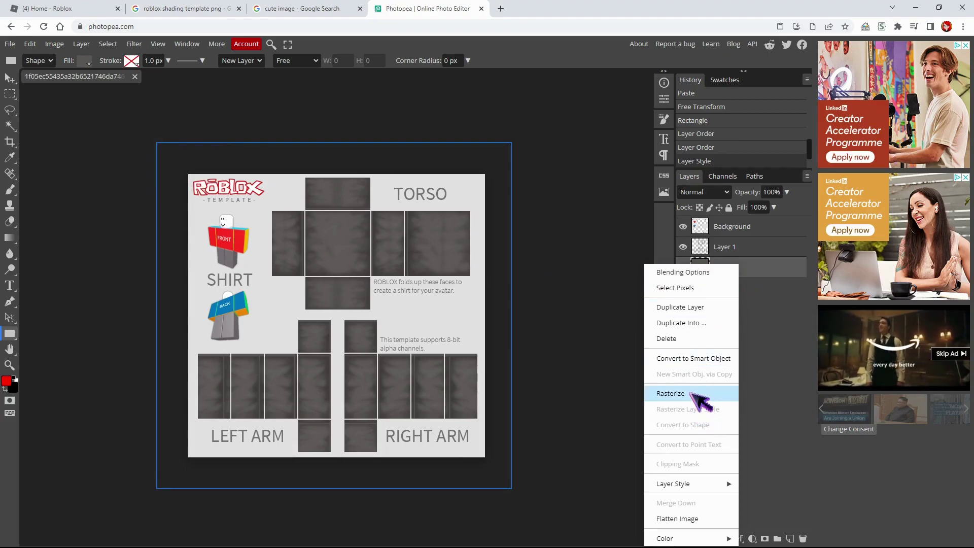
pyautogui.click(691, 393)
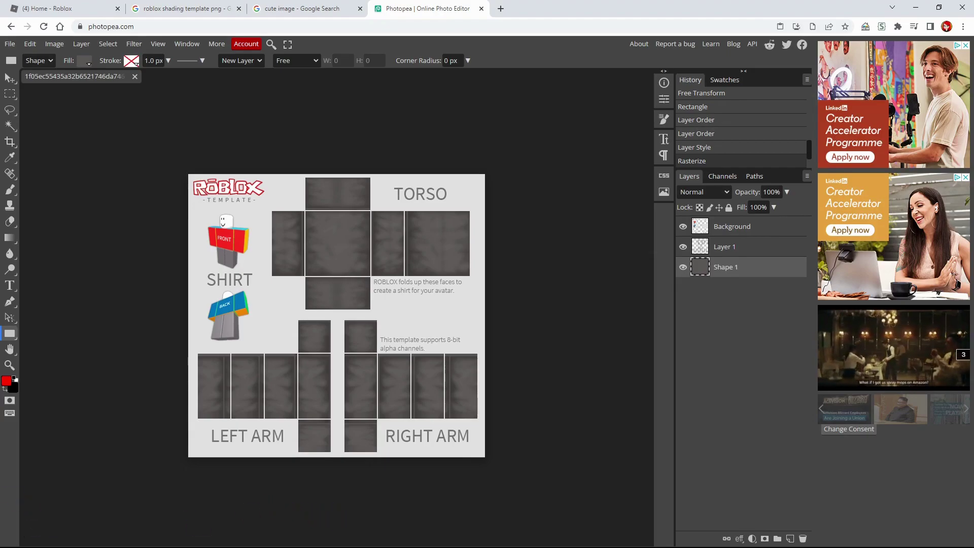
# Make a small elliptical selection on the top face of the torso.
pyautogui.hotkey('shift', 'm')
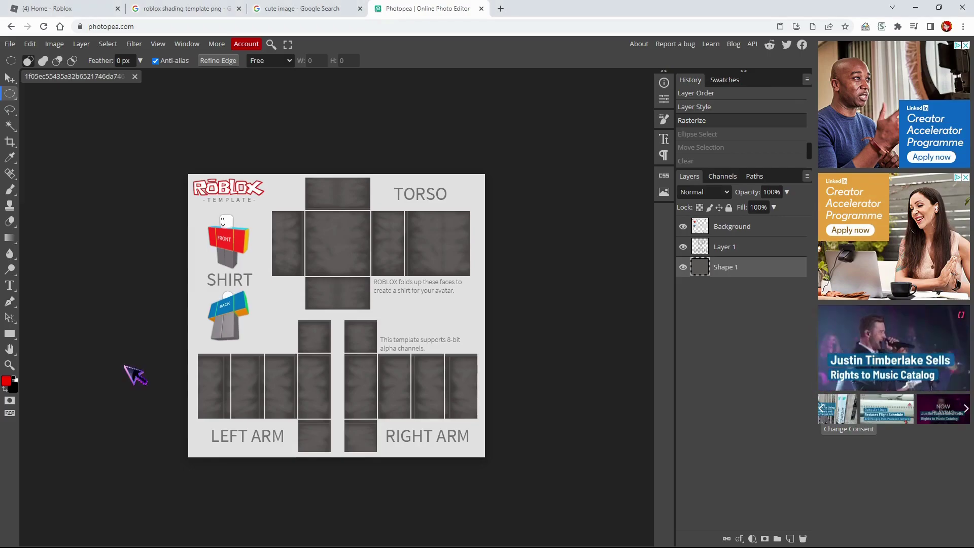
pyautogui.hotkey('ctrl', 'd')
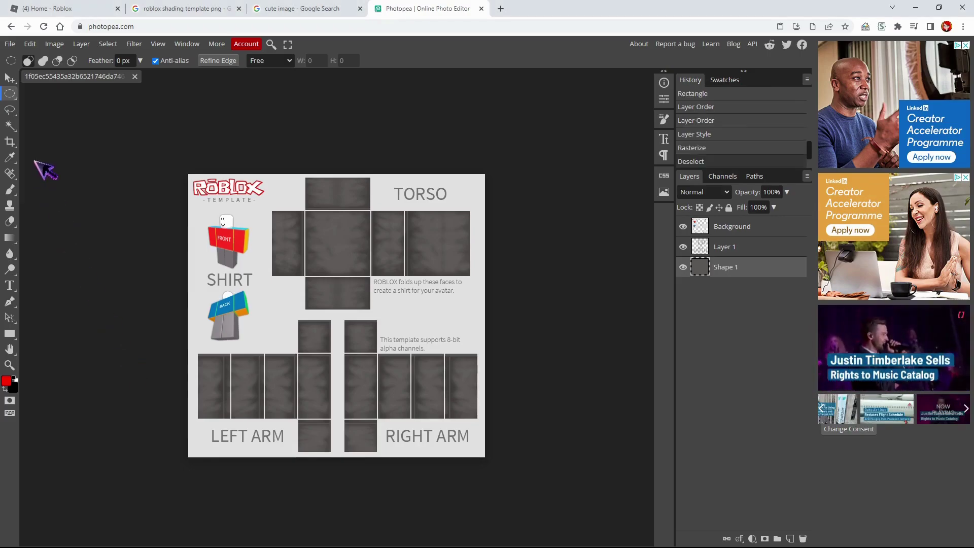
pyautogui.rightClick(14, 98)
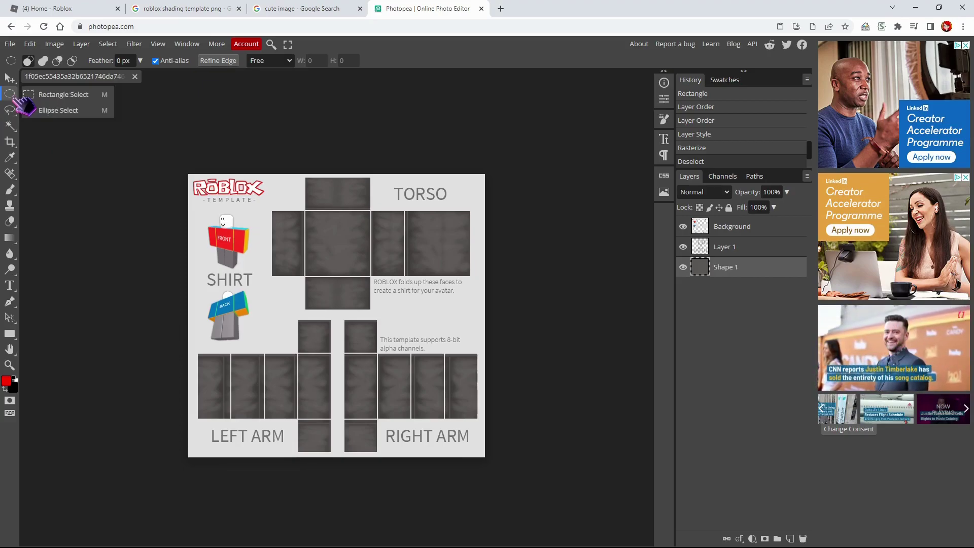
pyautogui.click(66, 111)
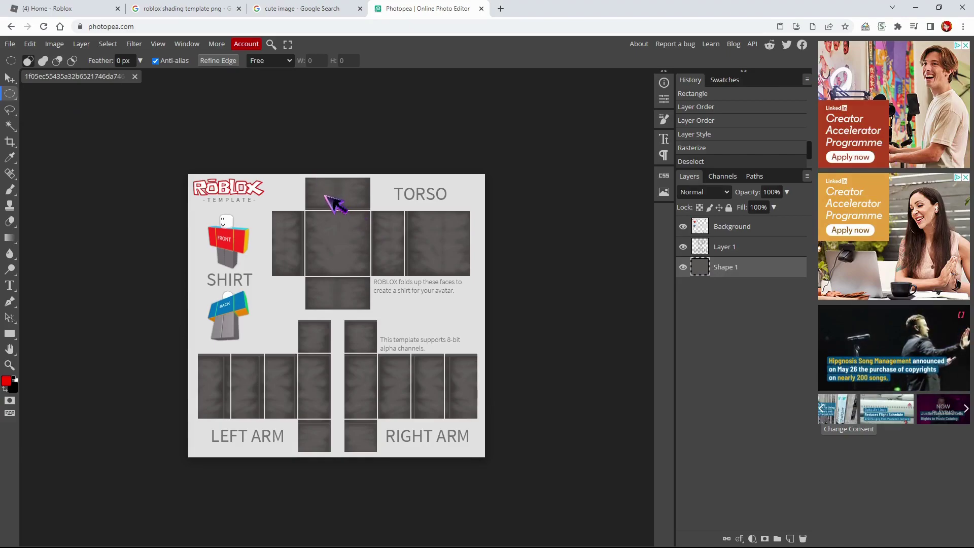
pyautogui.moveTo(328, 195); pyautogui.dragTo(351, 218)
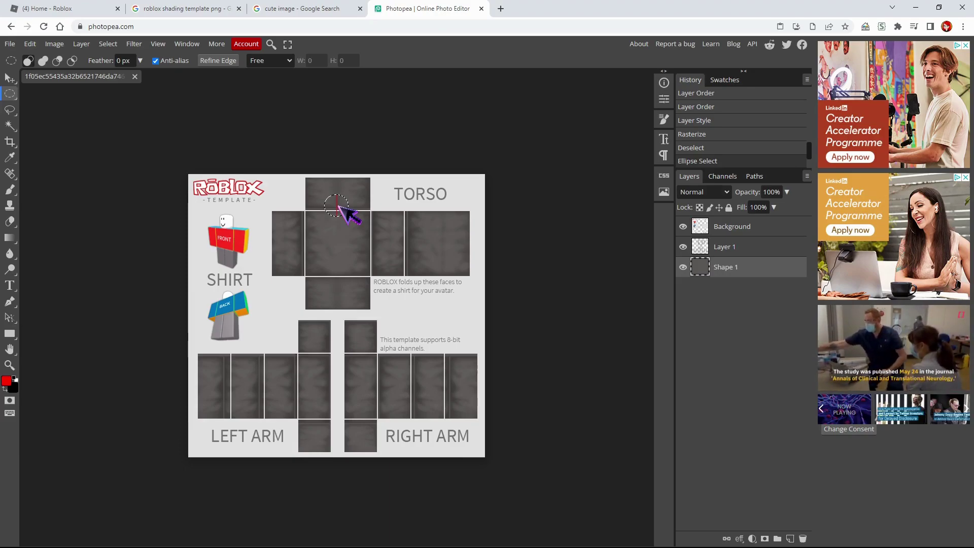
pyautogui.click(339, 206)
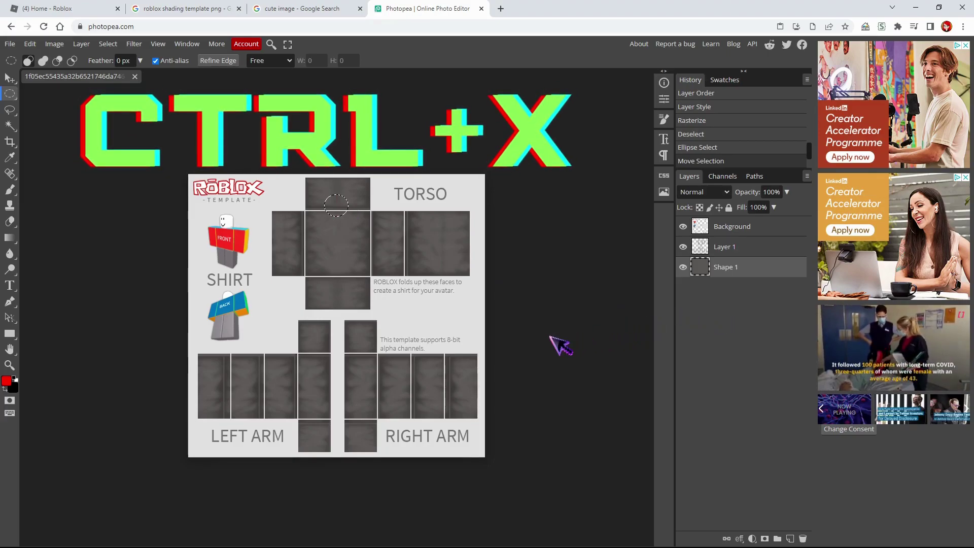
# Cut the circle out of Shape 1, Layer 1 and Background, then deselect.
pyautogui.hotkey('ctrl', 'x')
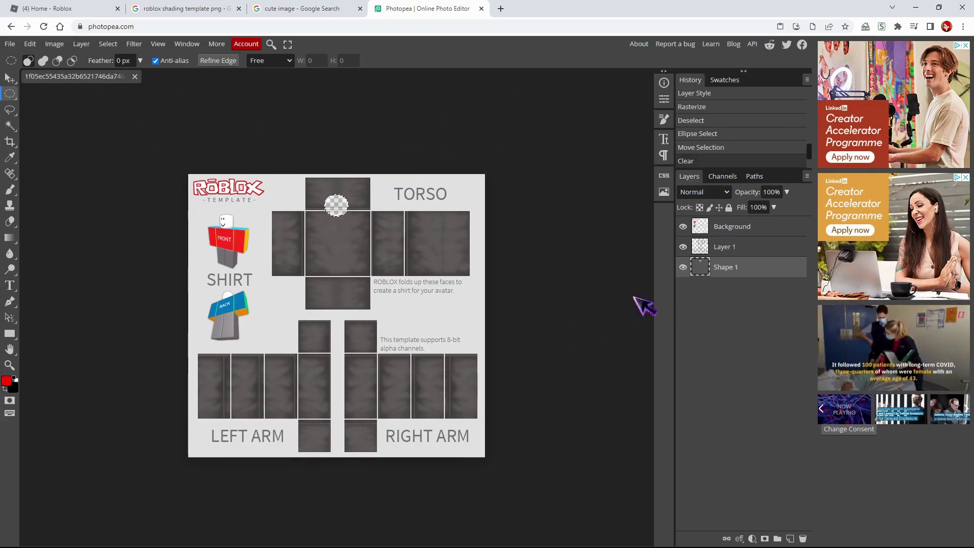
pyautogui.click(734, 248)
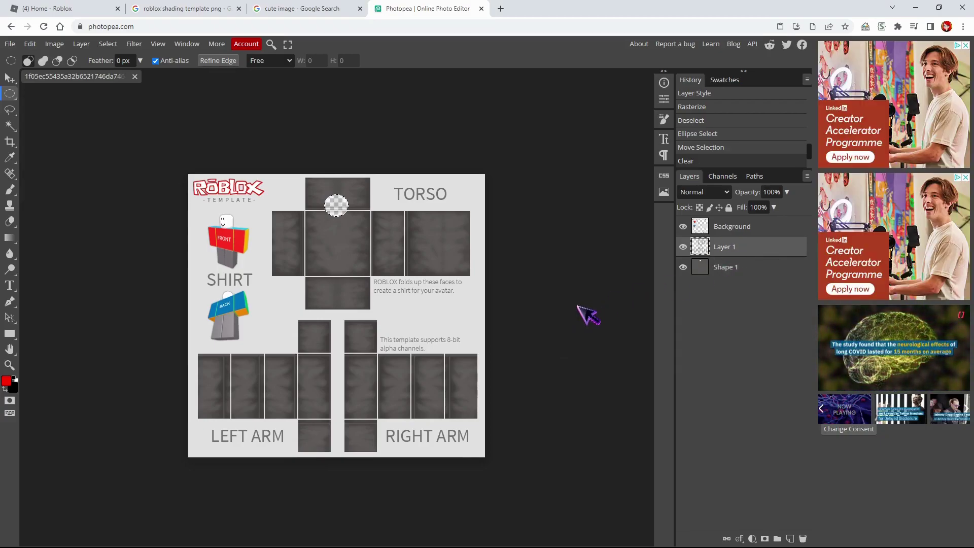
pyautogui.press('Delete')
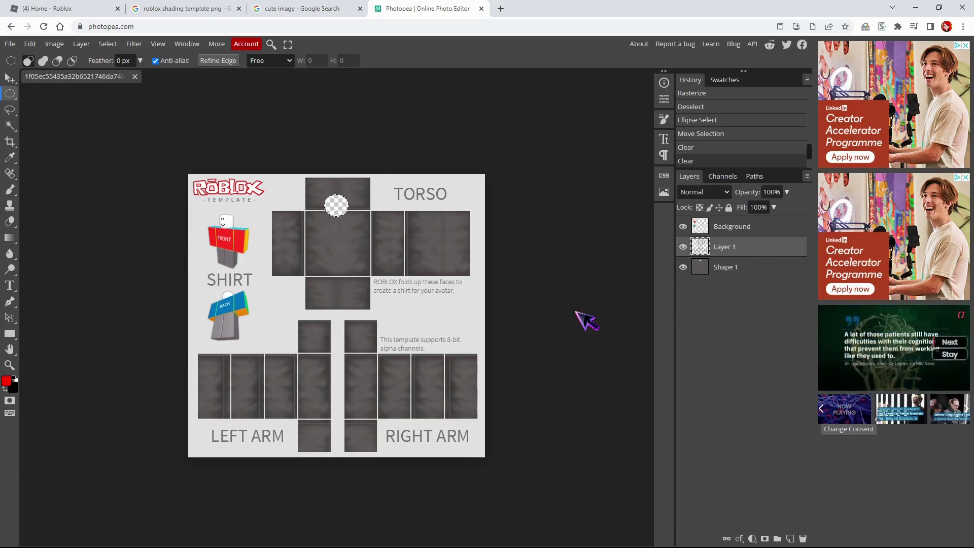
pyautogui.click(753, 226)
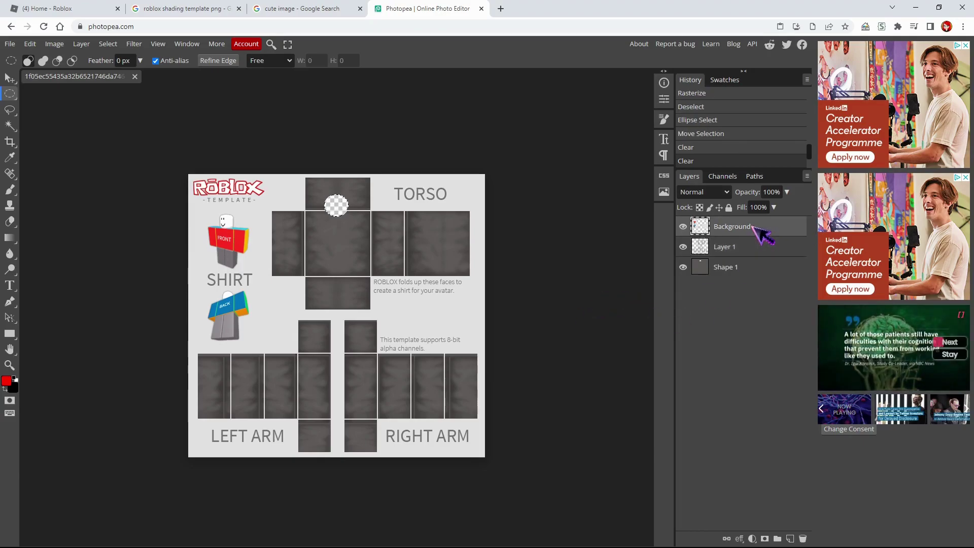
pyautogui.press('Delete')
pyautogui.hotkey('ctrl', 'd')
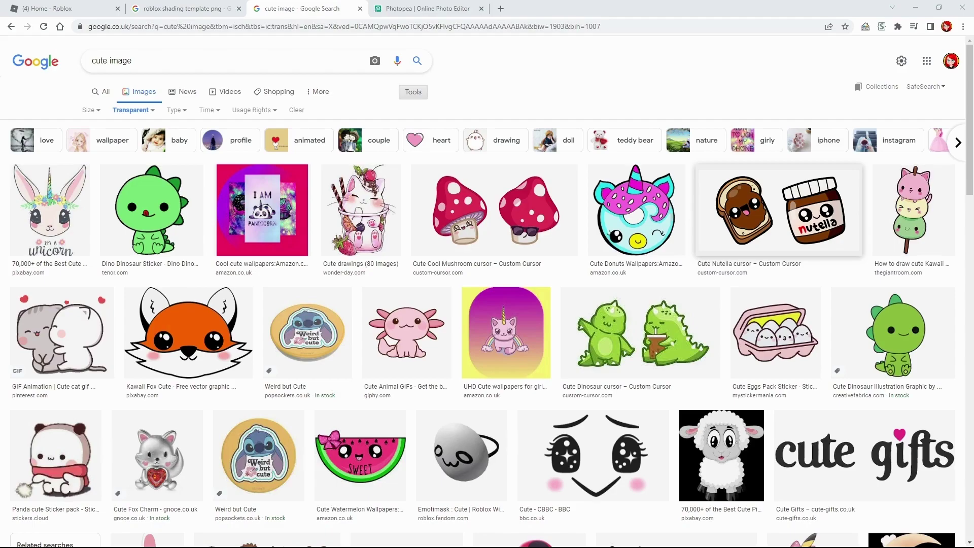
# Preview the cute Nutella toast-and-jar image and return to the Photopea shirt template.
pyautogui.click(791, 218)
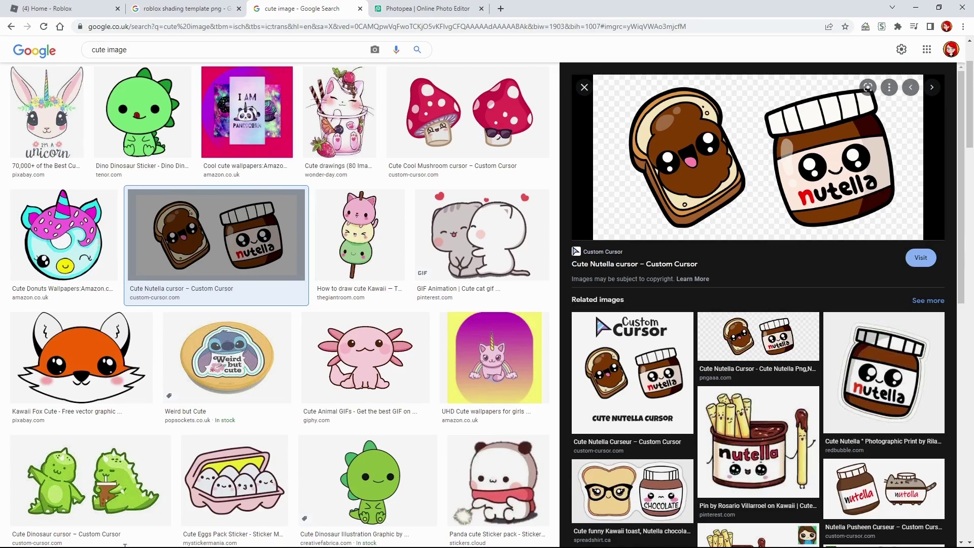
pyautogui.hotkey('ctrl', 'Tab')
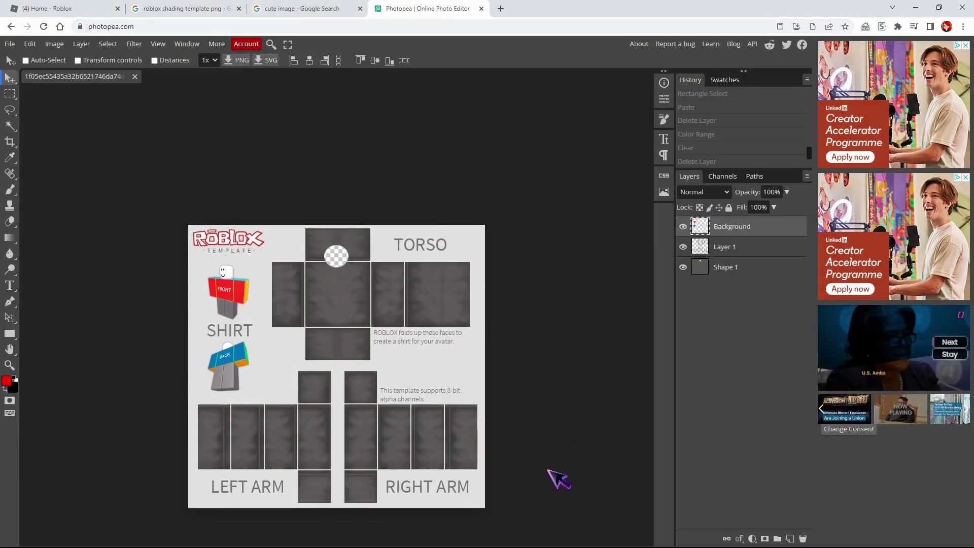
# Paste the Nutella image as Layer 2 and shrink it to about 15% on the torso front.
pyautogui.hotkey('ctrl', 'v')
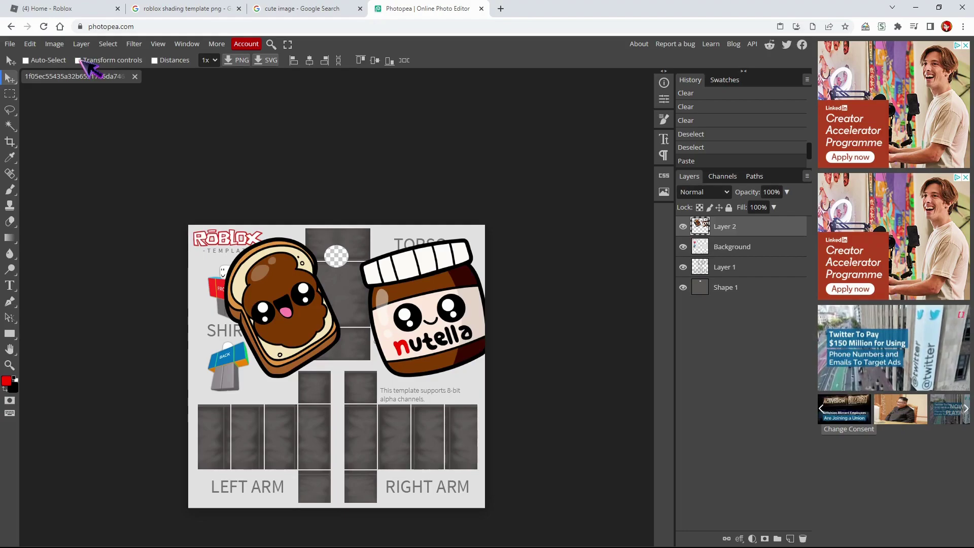
pyautogui.click(77, 60)
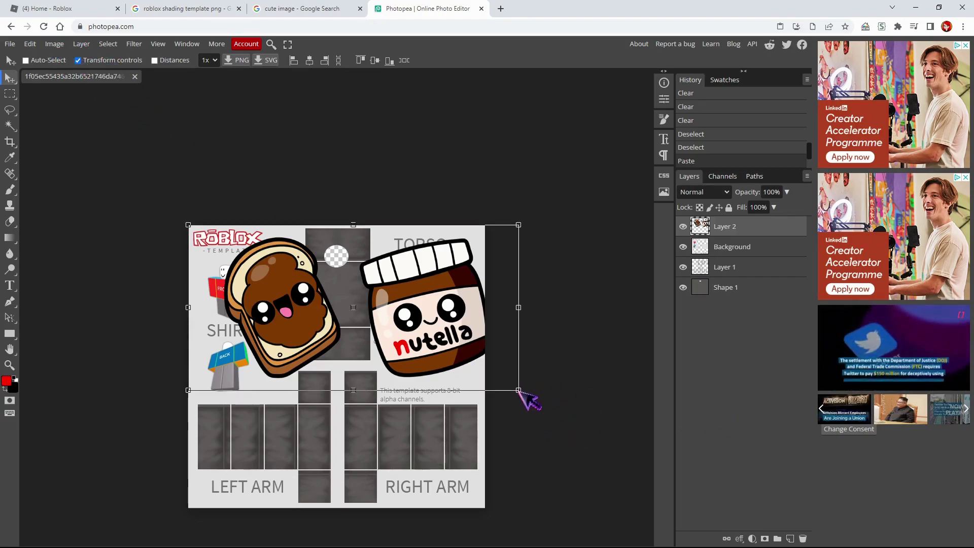
pyautogui.moveTo(518, 390); pyautogui.dragTo(357, 294)
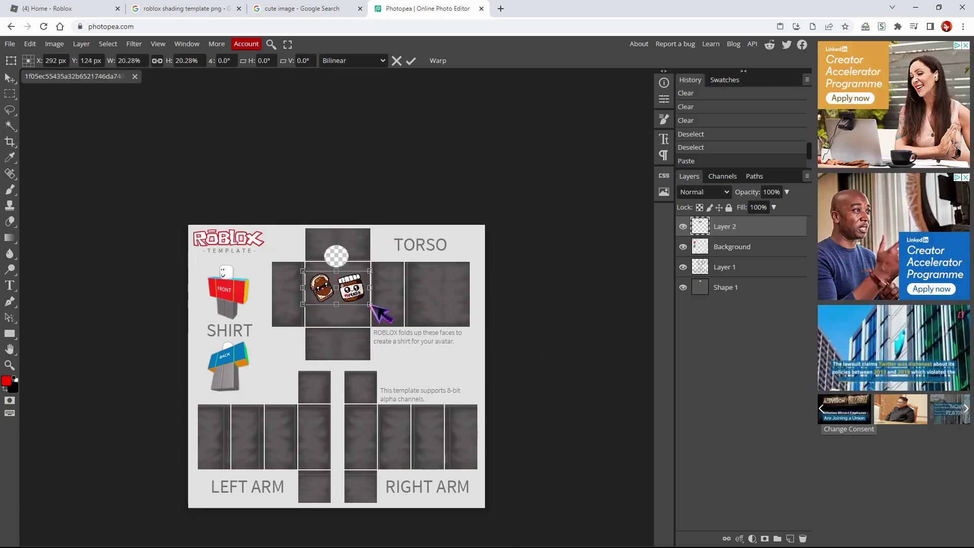
pyautogui.moveTo(371, 304); pyautogui.dragTo(357, 287)
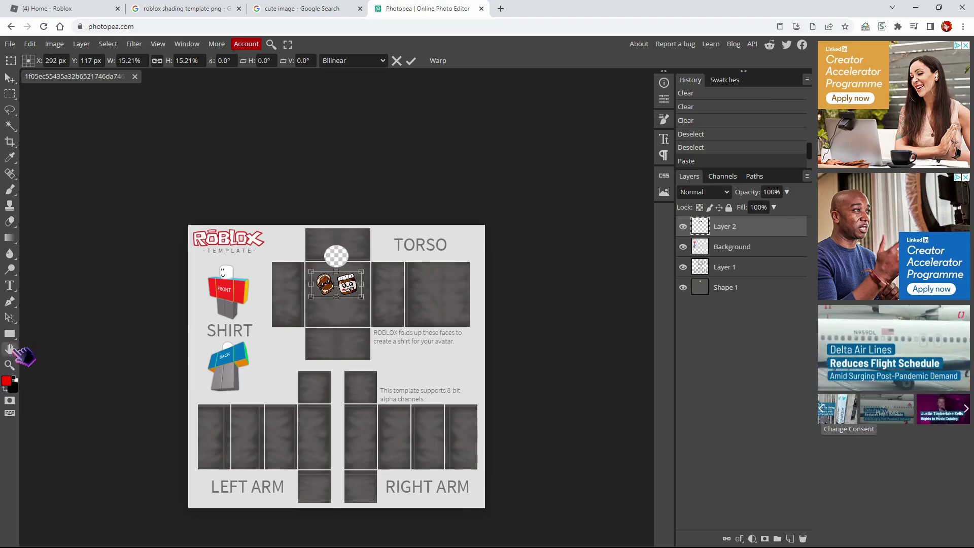
# Apply the Nutella image's shrink, check the torso and arms up close, then reselect the Shape 1 layer.
pyautogui.click(9, 365)
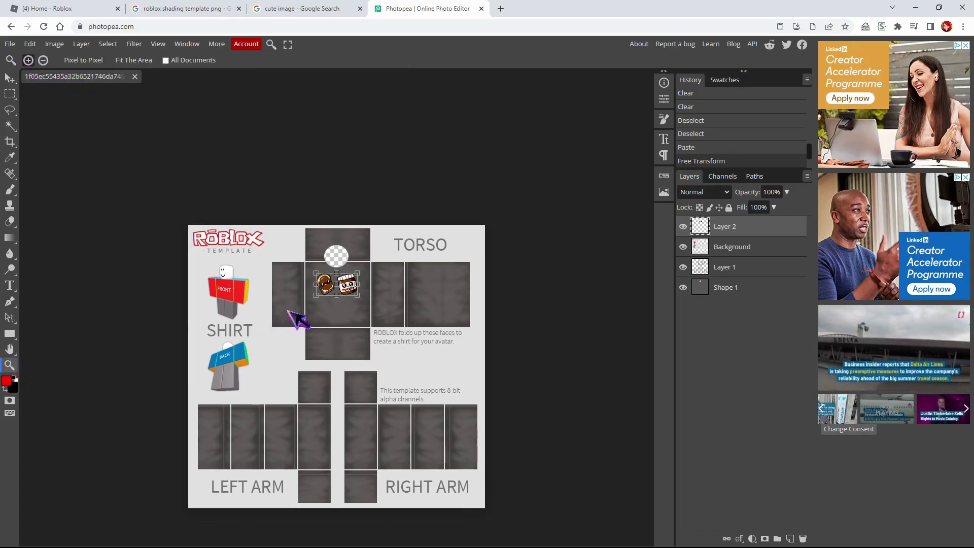
pyautogui.scroll(1, 339, 367)
pyautogui.scroll(-1, 355, 373)
pyautogui.click(567, 399)
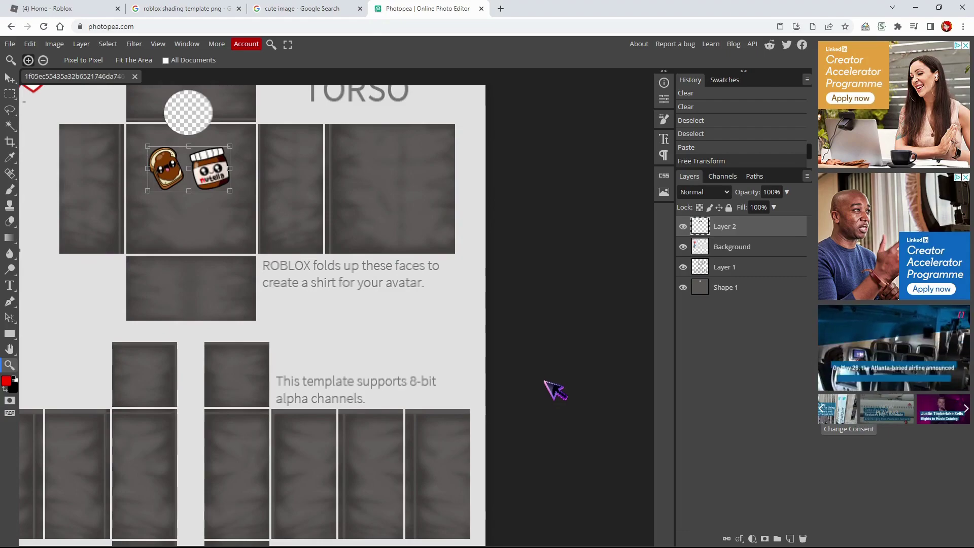
pyautogui.click(43, 60)
pyautogui.click(602, 317)
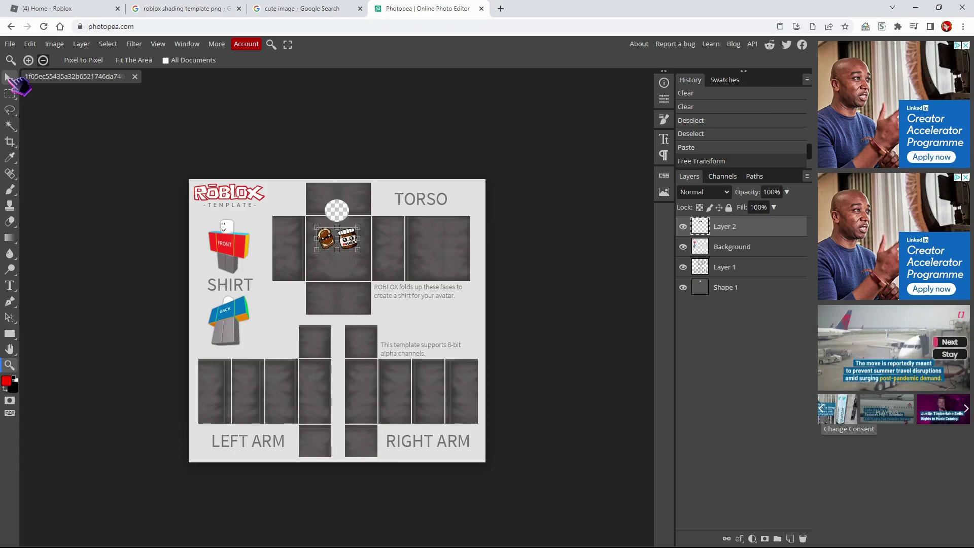
pyautogui.click(10, 78)
pyautogui.click(737, 293)
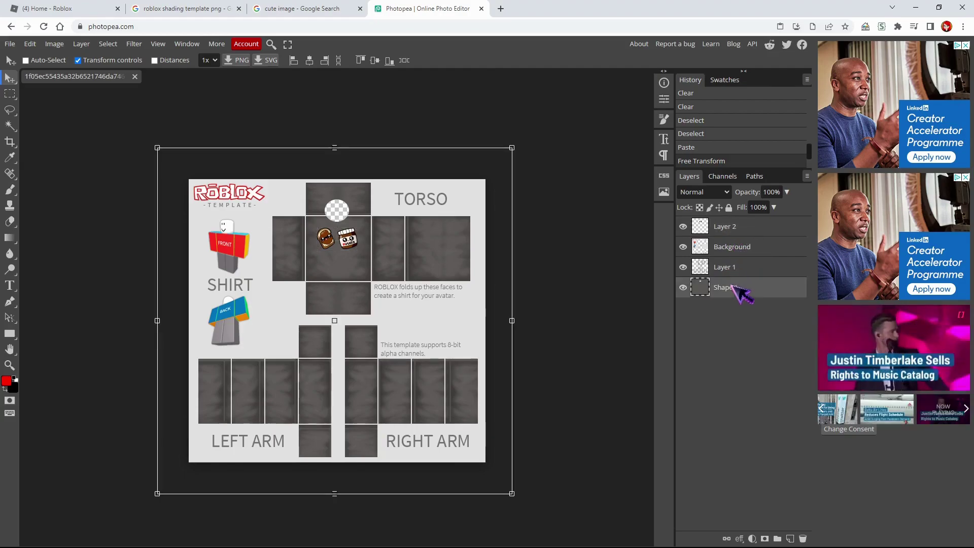
# Move Layer 2 between Background and Layer 1 and shrink the Nutella image further to 87.65%.
pyautogui.click(732, 228)
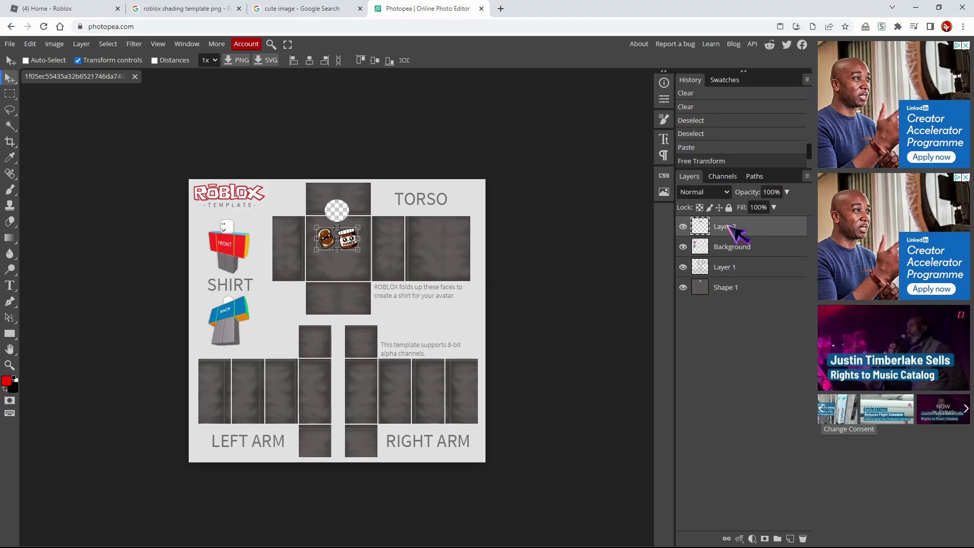
pyautogui.moveTo(729, 226); pyautogui.dragTo(726, 257)
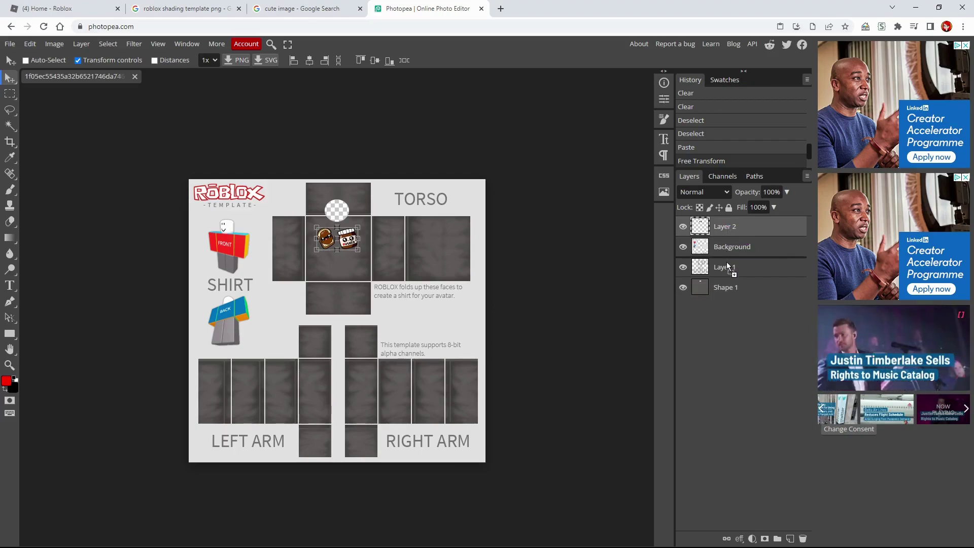
pyautogui.moveTo(727, 266); pyautogui.dragTo(729, 266)
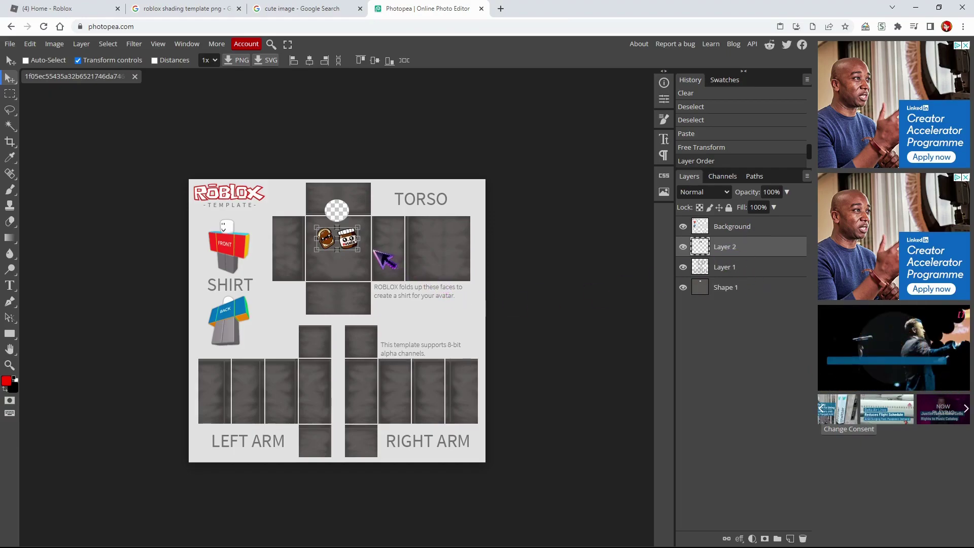
pyautogui.moveTo(362, 250)
pyautogui.mouseDown()
pyautogui.moveTo(345, 231)
pyautogui.moveTo(348, 238)
pyautogui.mouseUp()
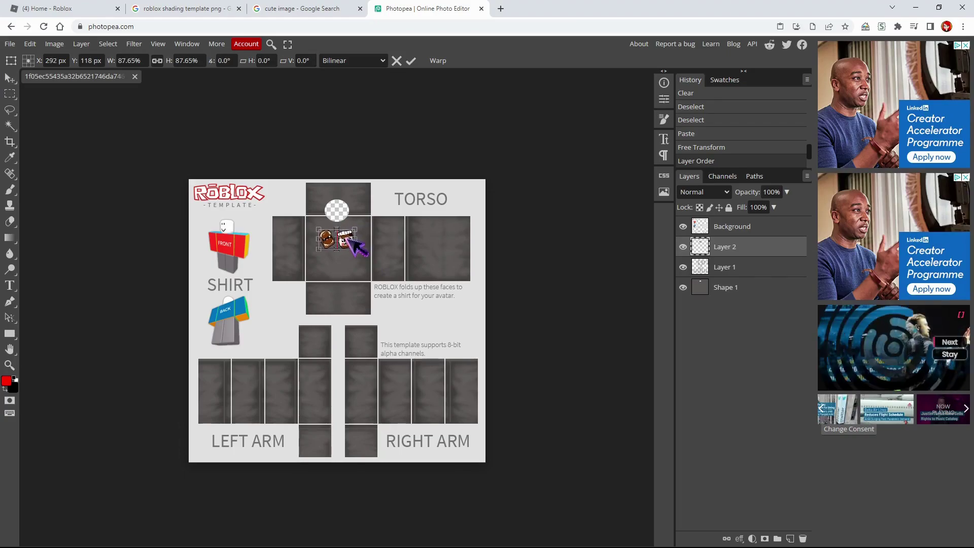
pyautogui.click(735, 290)
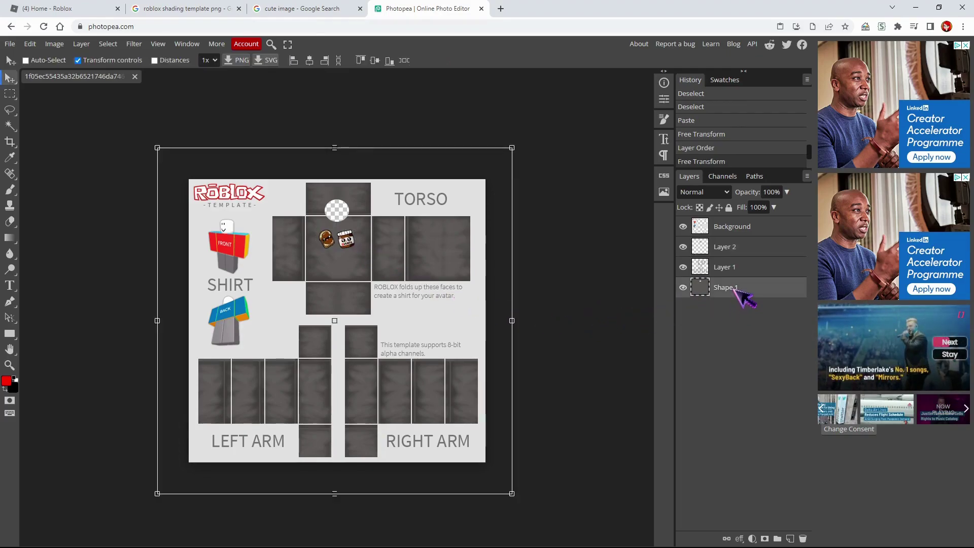
# Clear the lower arm areas on every layer with a rectangular selection to make short sleeves.
pyautogui.click(10, 94)
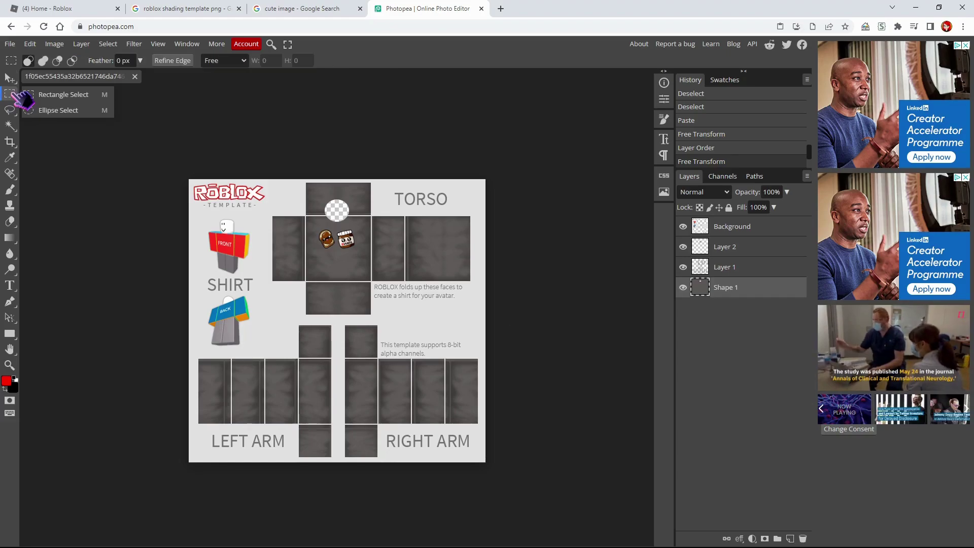
pyautogui.click(45, 98)
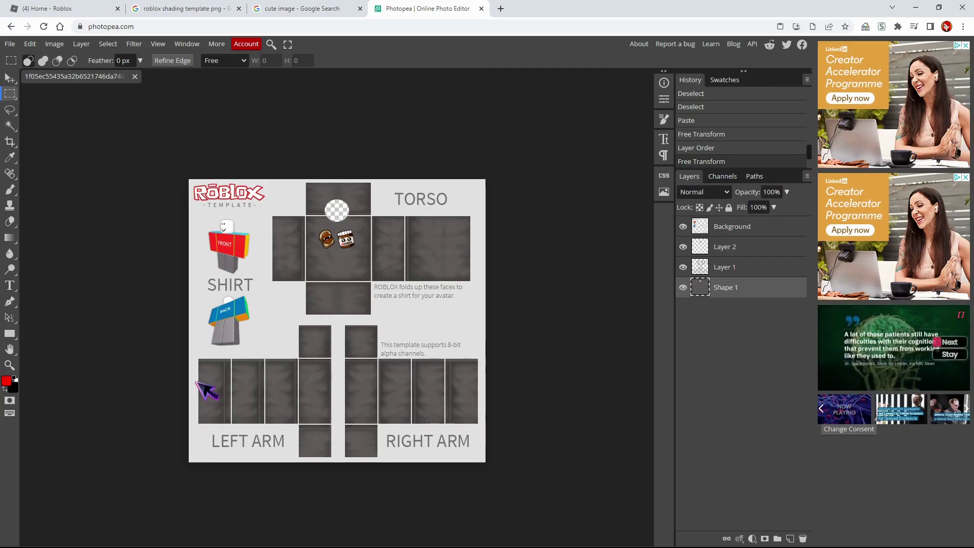
pyautogui.moveTo(197, 382); pyautogui.dragTo(484, 467)
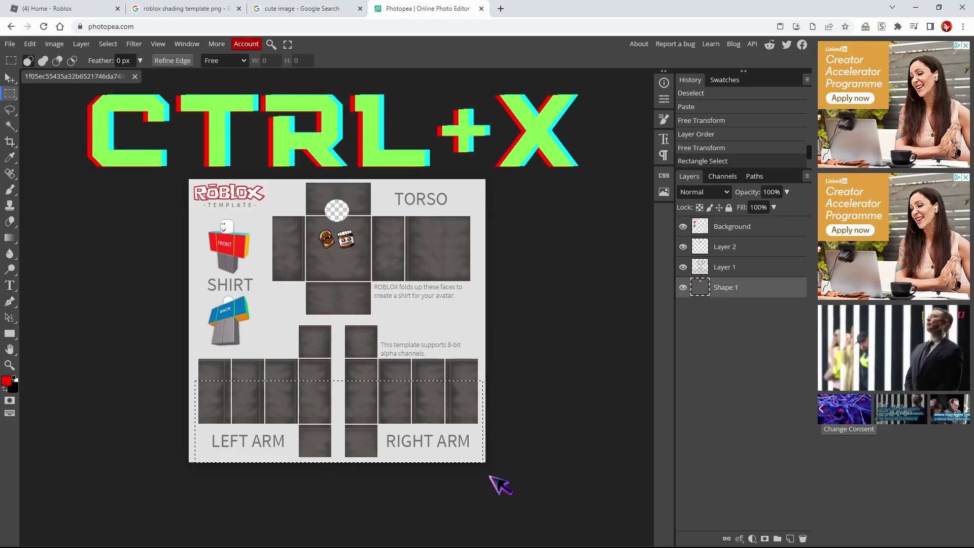
pyautogui.hotkey('ctrl', 'x')
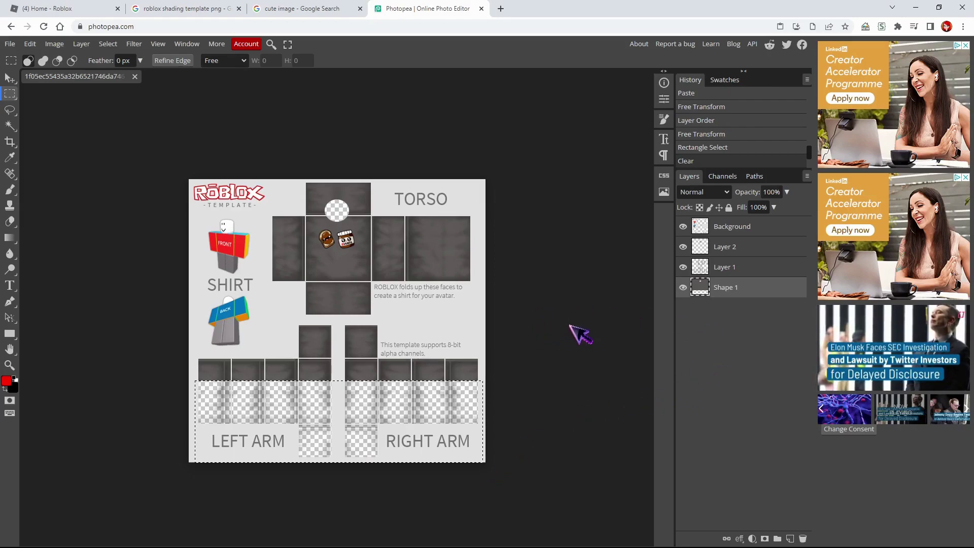
pyautogui.hotkey('ctrl', 'd')
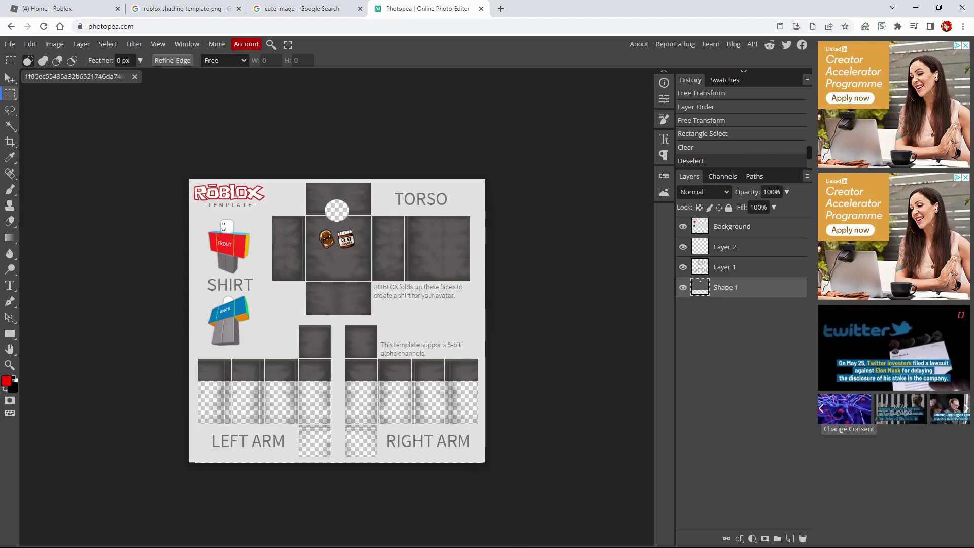
pyautogui.moveTo(191, 383); pyautogui.dragTo(485, 462)
pyautogui.press('Delete')
pyautogui.press('Delete')
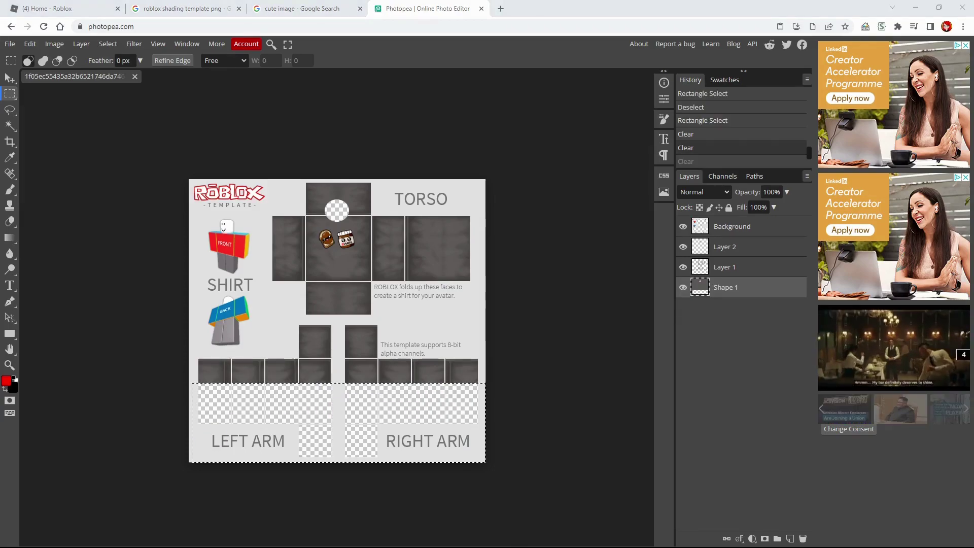
pyautogui.hotkey('ctrl', 'd')
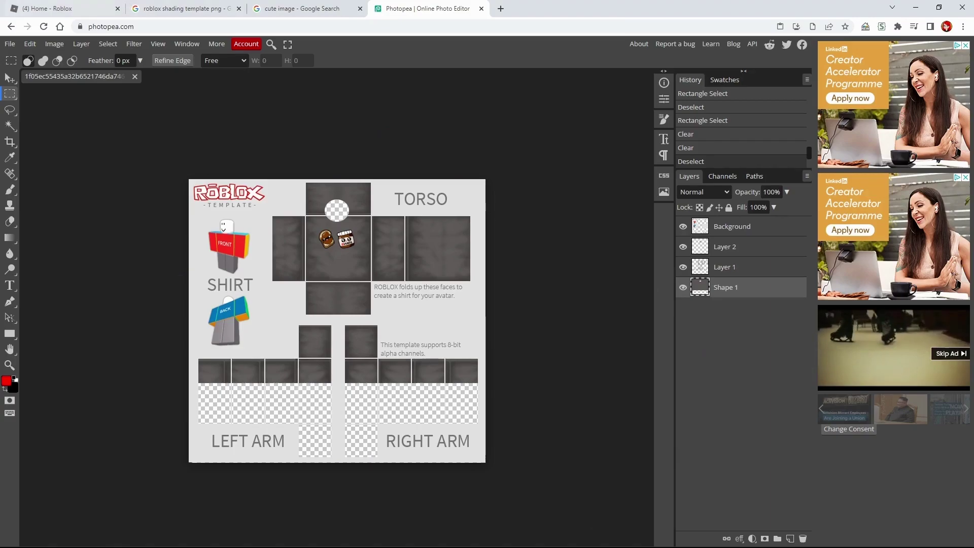
# Export the shirt template as a PNG named 'Nutella Grey Tee' and save it.
pyautogui.click(11, 43)
pyautogui.moveTo(72, 191)
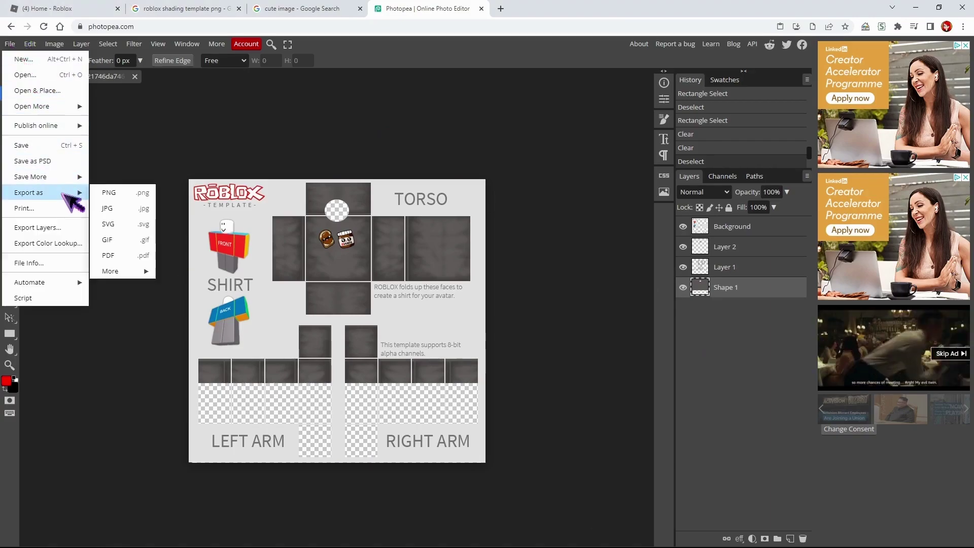
pyautogui.click(114, 193)
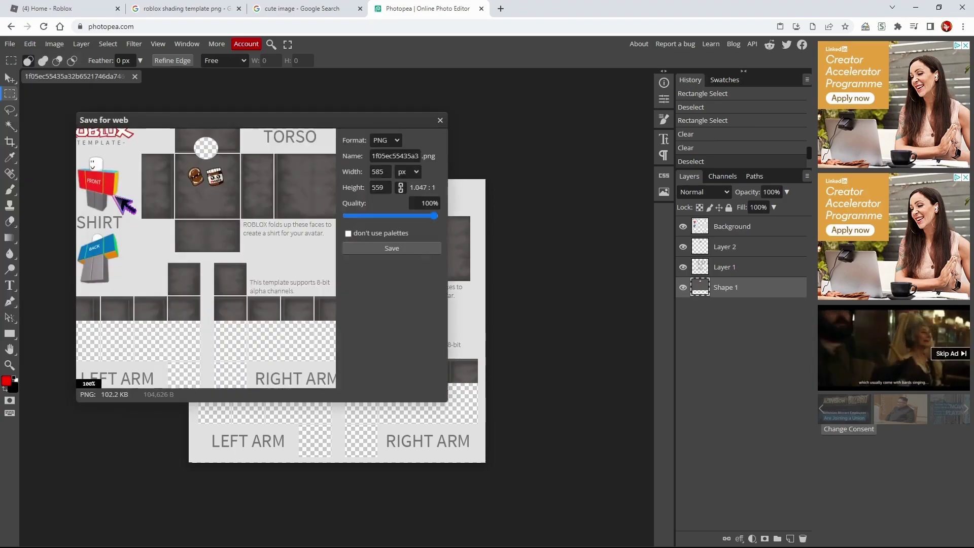
pyautogui.click(377, 157)
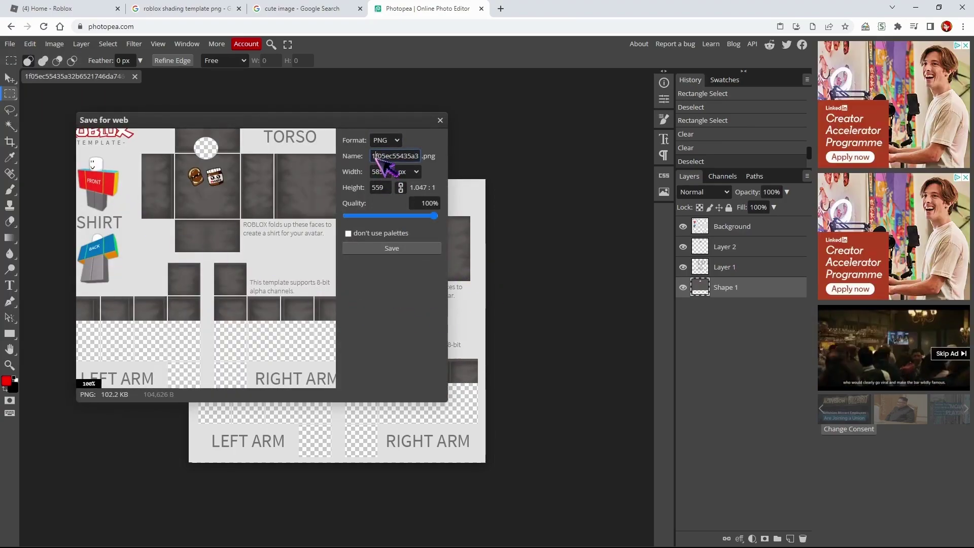
pyautogui.moveTo(384, 158); pyautogui.dragTo(487, 175)
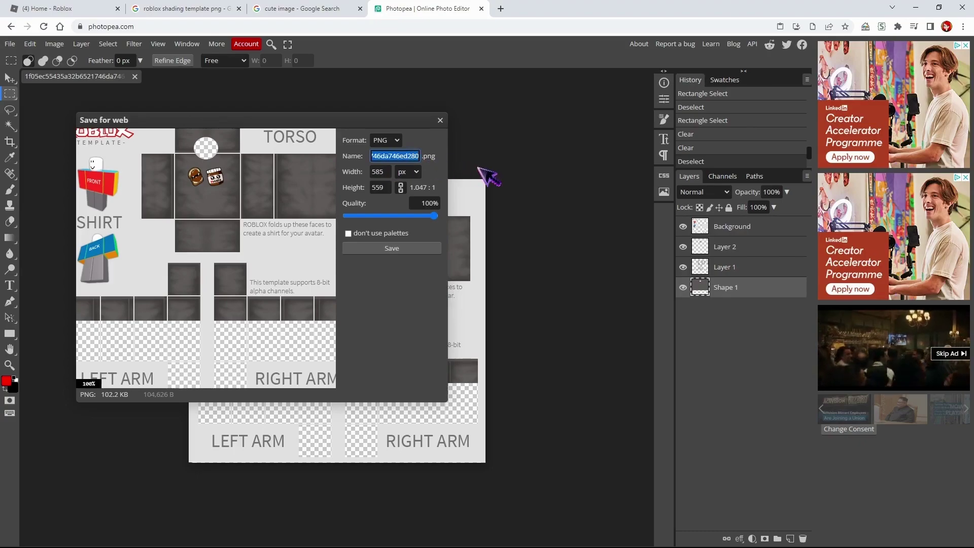
pyautogui.write('Nutella Tee')
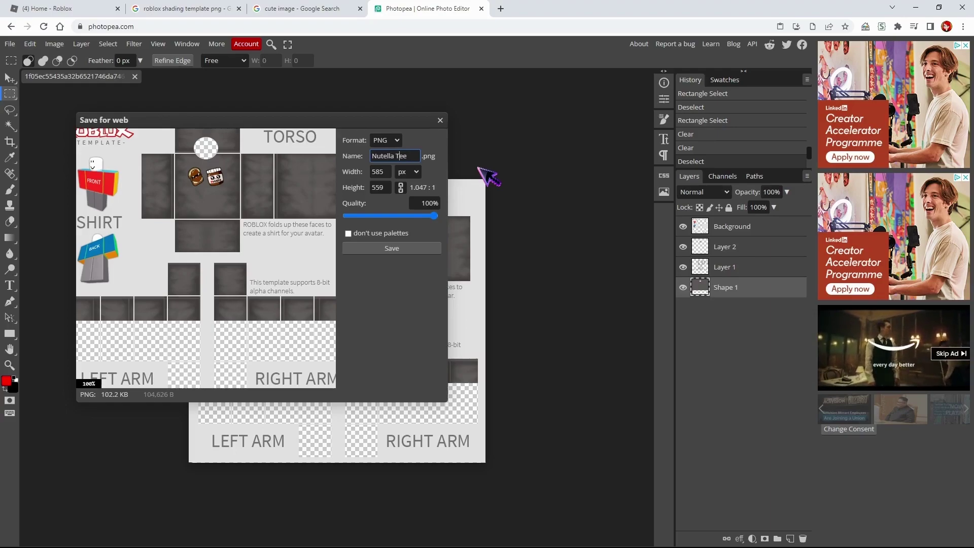
pyautogui.press('Left')
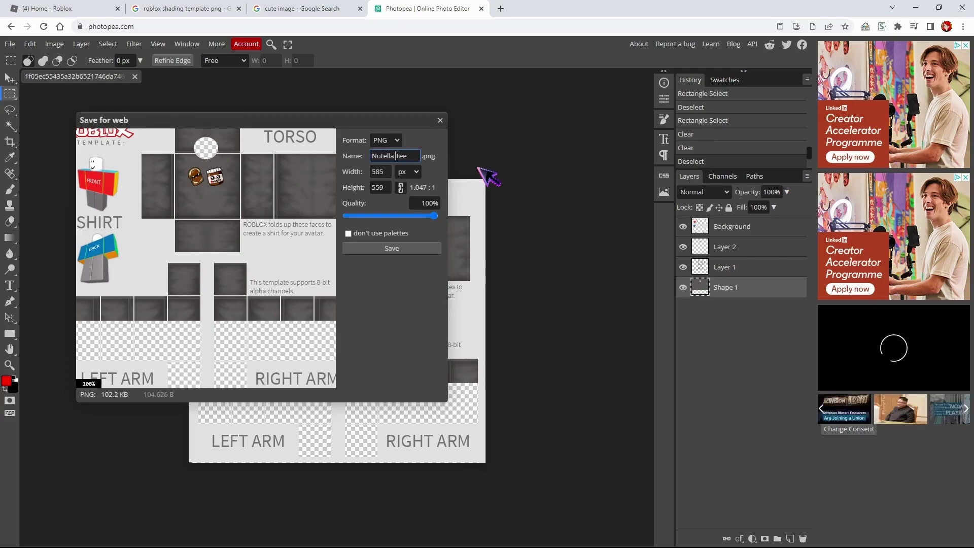
pyautogui.write('Grey')
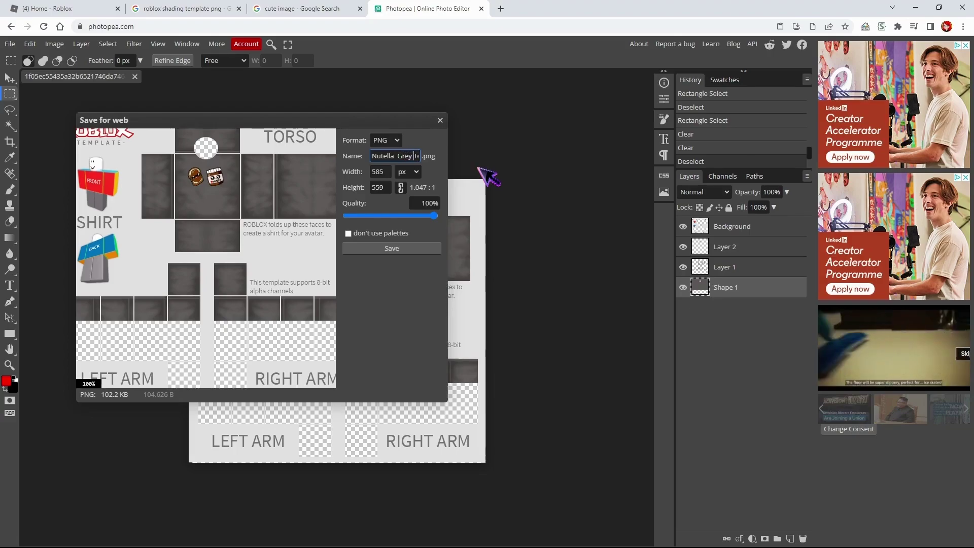
pyautogui.click(392, 248)
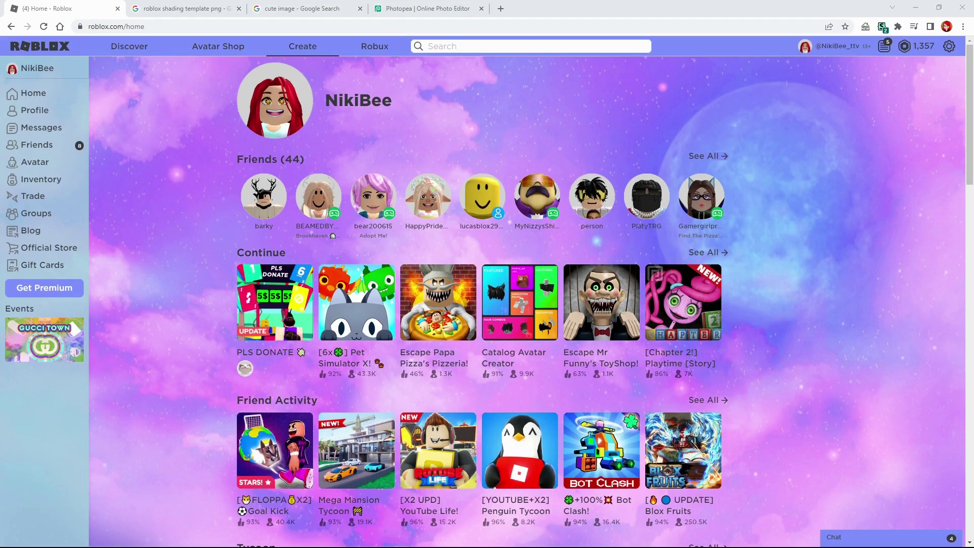
# Open the boutique group's Shirts page under Group Creations on the Roblox Create dashboard.
pyautogui.click(308, 49)
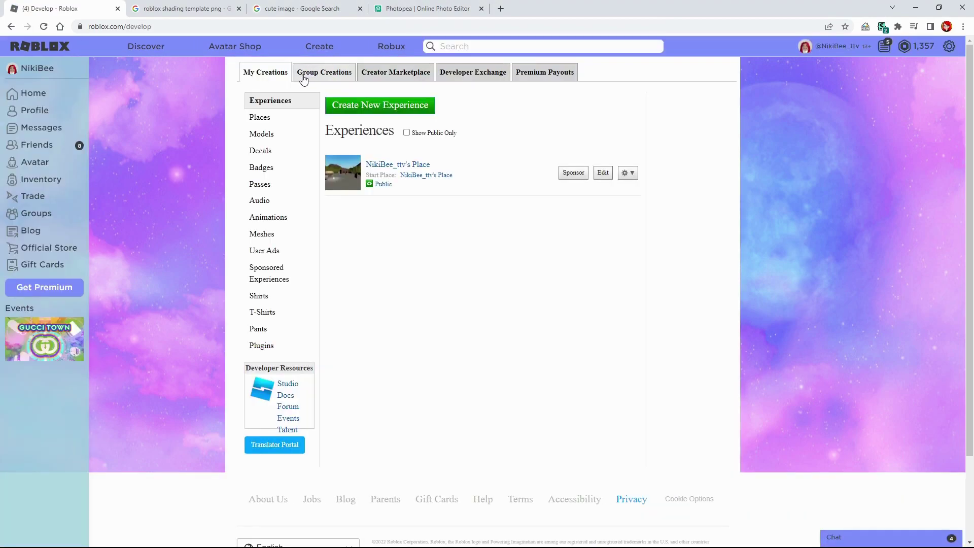
pyautogui.click(303, 76)
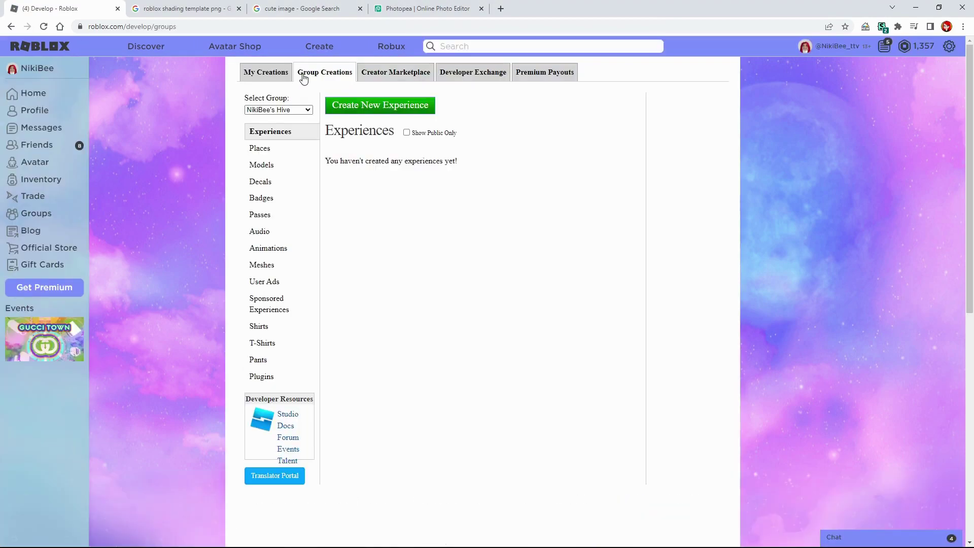
pyautogui.click(298, 110)
pyautogui.click(299, 119)
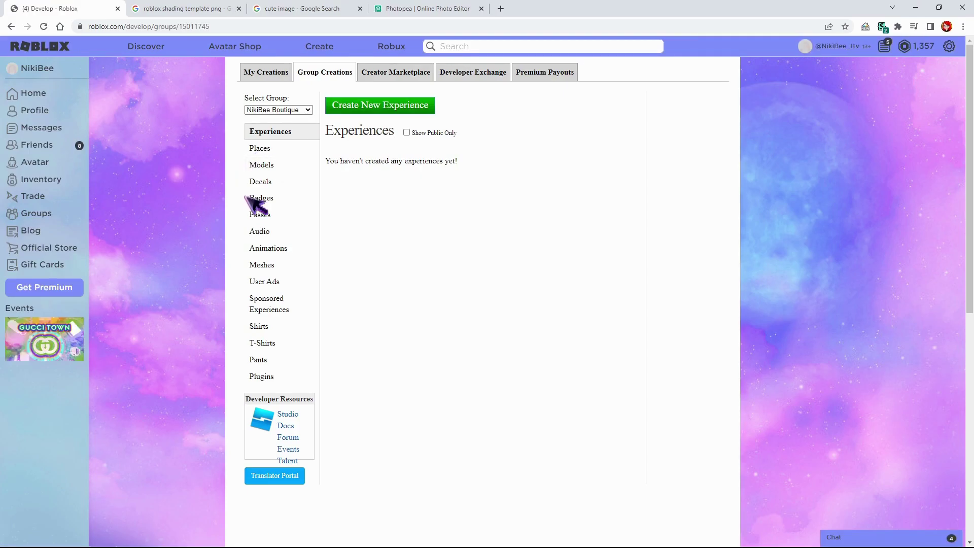
pyautogui.click(276, 326)
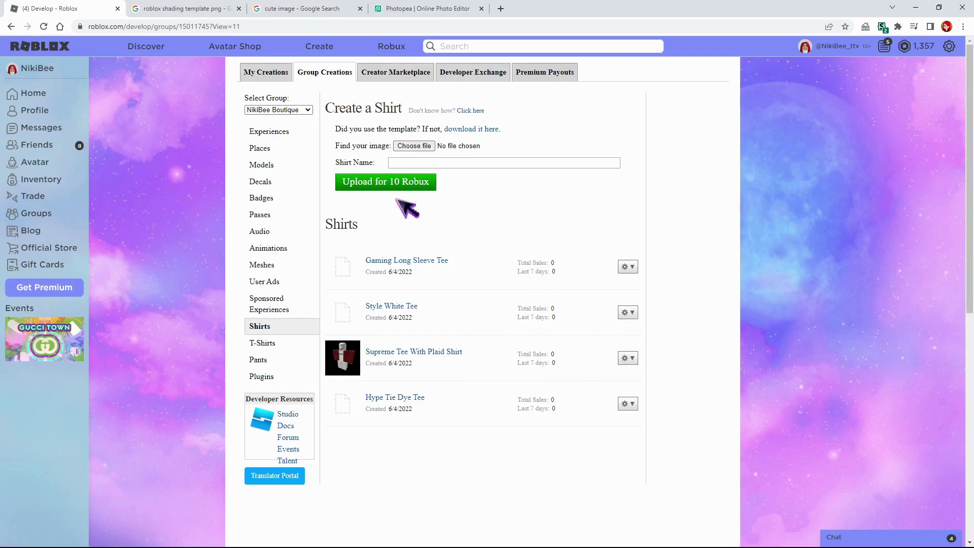
# Upload Nutella Grey Tee.png as a new group shirt with its default name, paying 10 Robux.
pyautogui.click(407, 147)
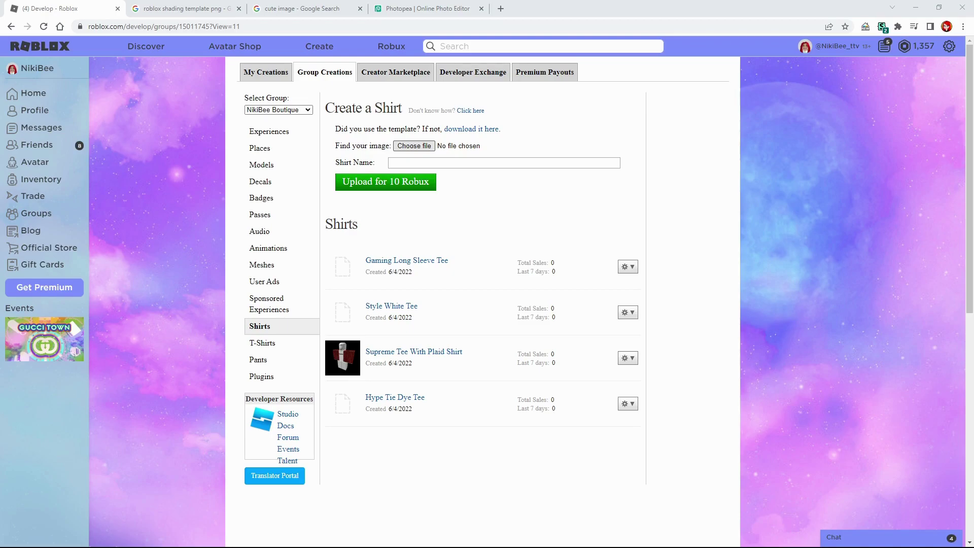
pyautogui.press('Return')
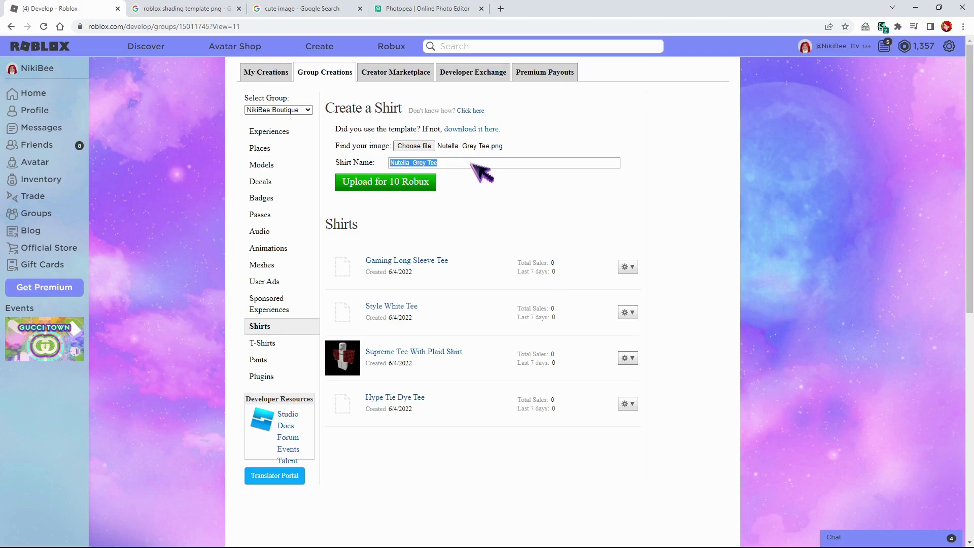
pyautogui.click(462, 179)
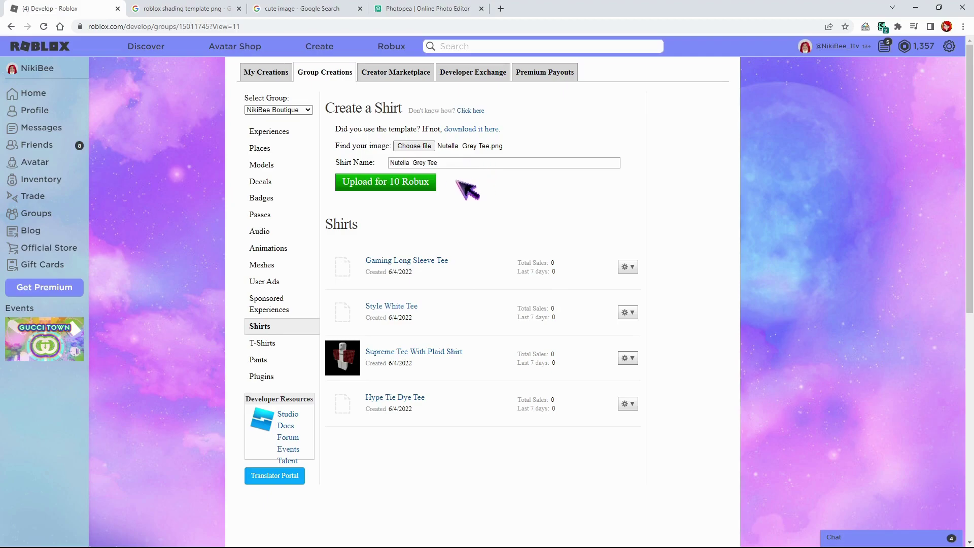
pyautogui.click(429, 187)
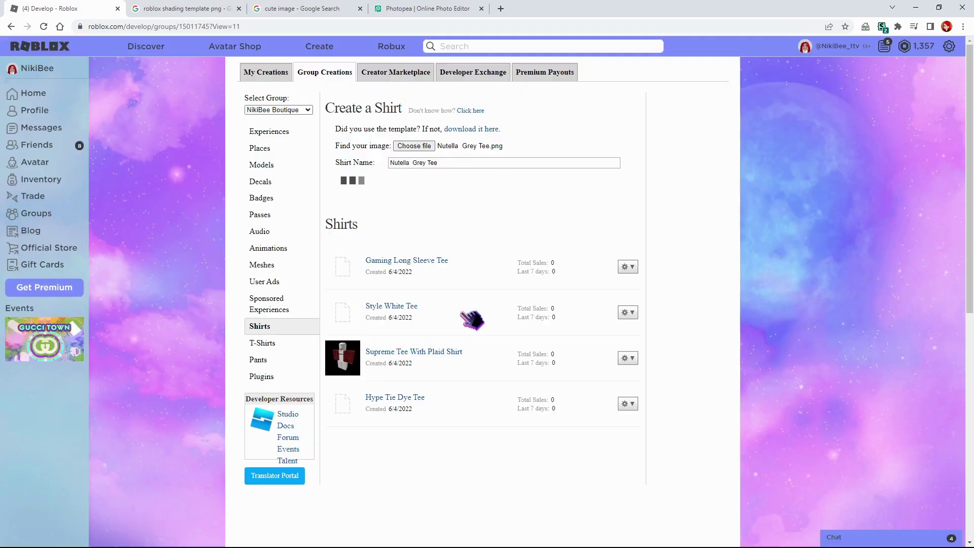
pyautogui.click(466, 312)
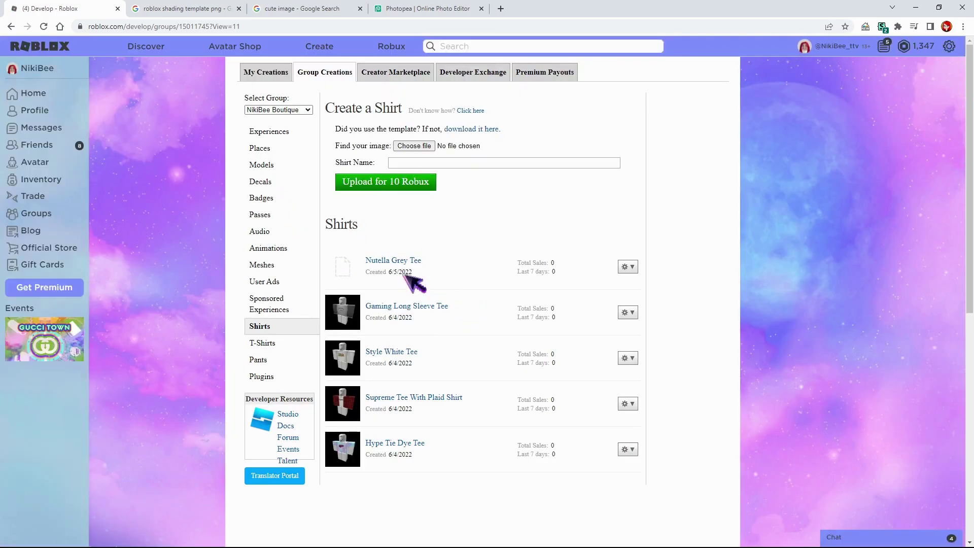
# Put the Nutella Grey Tee on sale for 10 Robux instead of 5 and save.
pyautogui.click(629, 267)
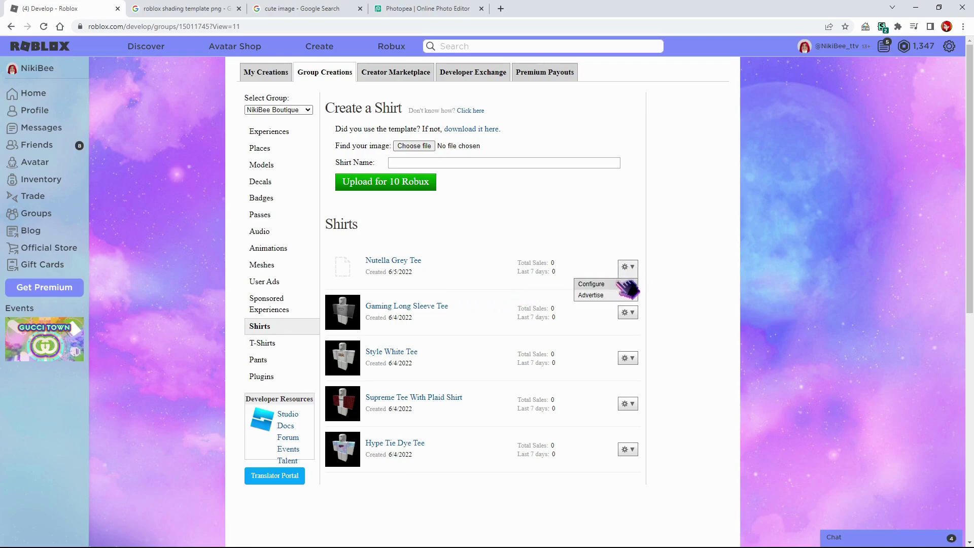
pyautogui.click(633, 281)
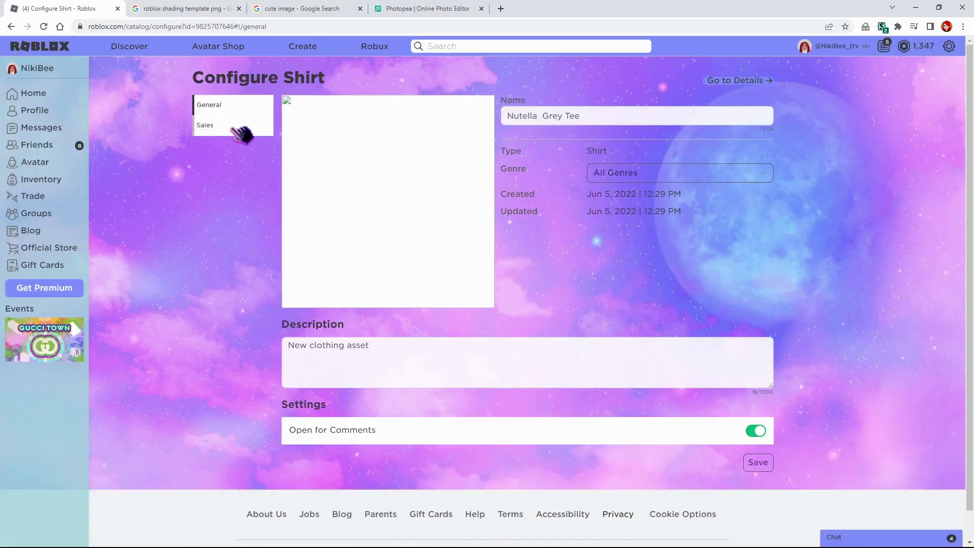
pyautogui.click(242, 134)
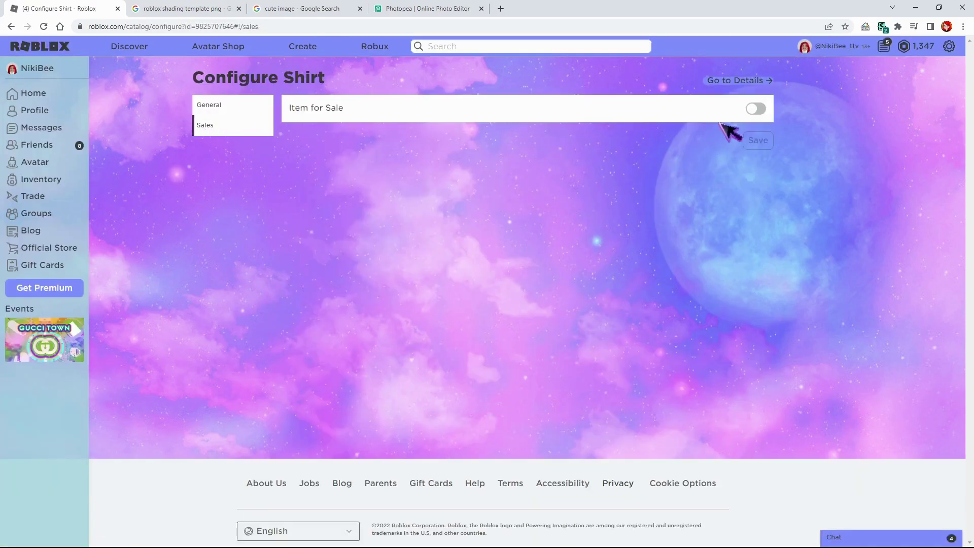
pyautogui.click(758, 107)
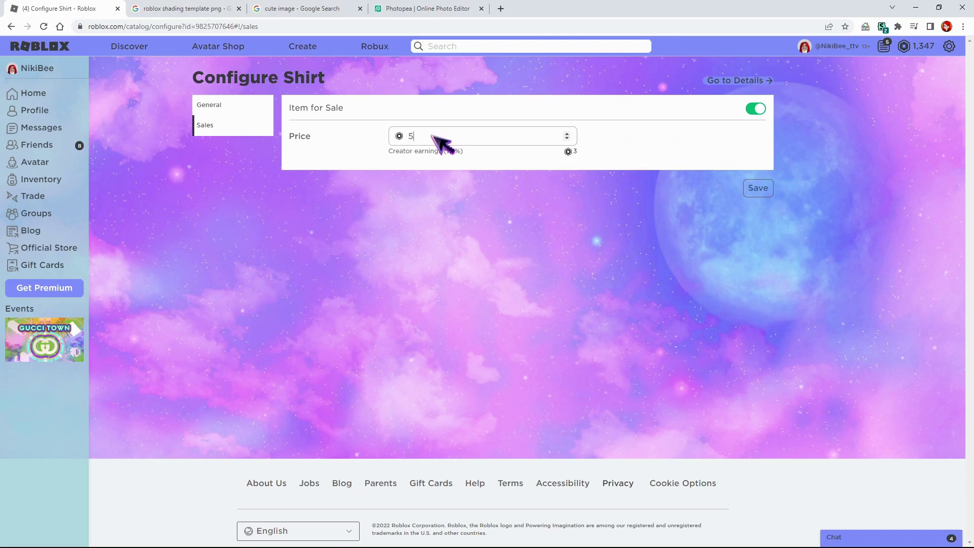
pyautogui.press('BackSpace')
pyautogui.write('10')
pyautogui.click(761, 188)
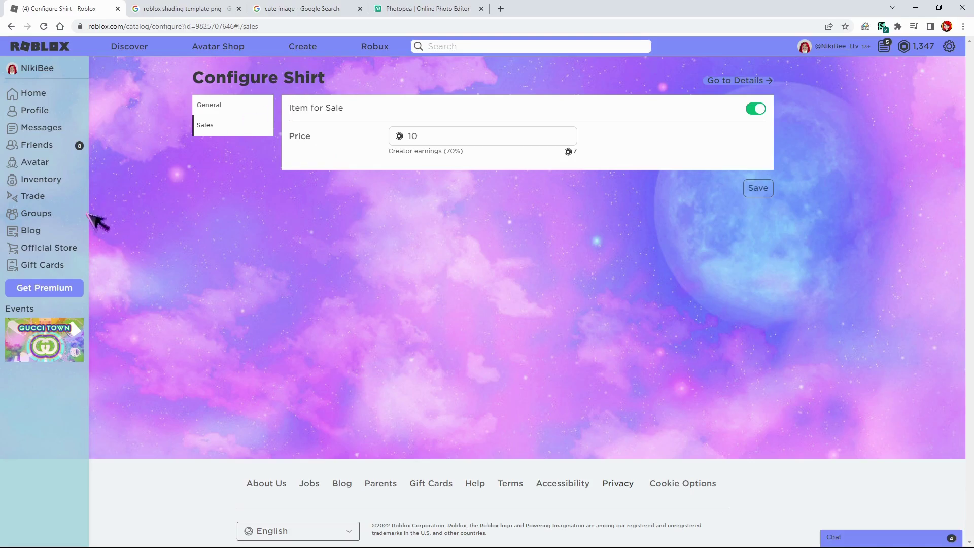
# Go to the boutique group's page from Groups and view its Store tab.
pyautogui.click(54, 213)
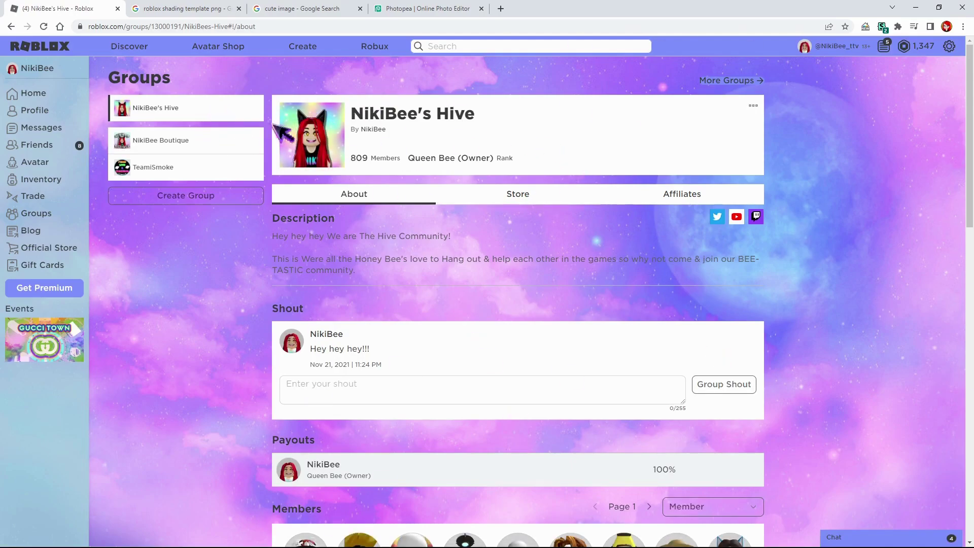
pyautogui.click(213, 144)
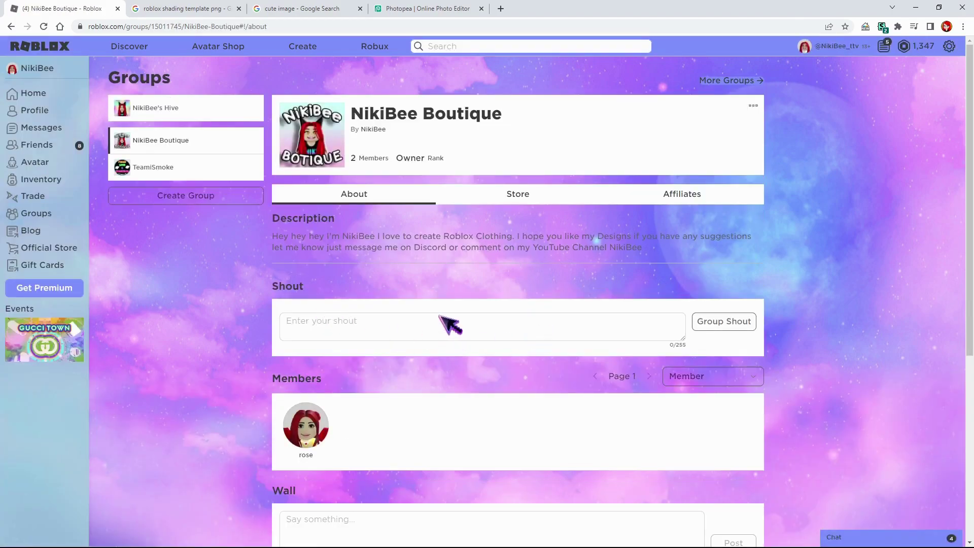
pyautogui.scroll(-1, 583, 172)
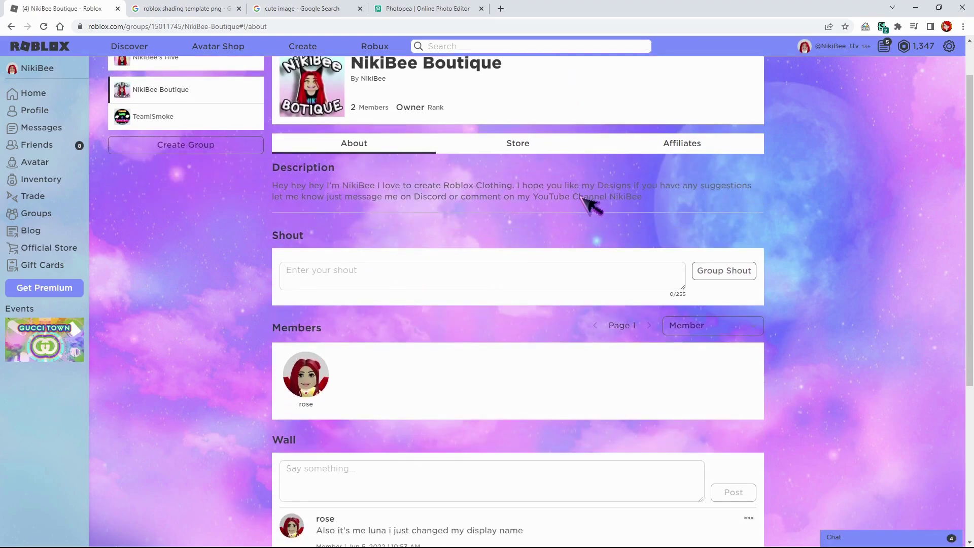
pyautogui.scroll(1, 580, 183)
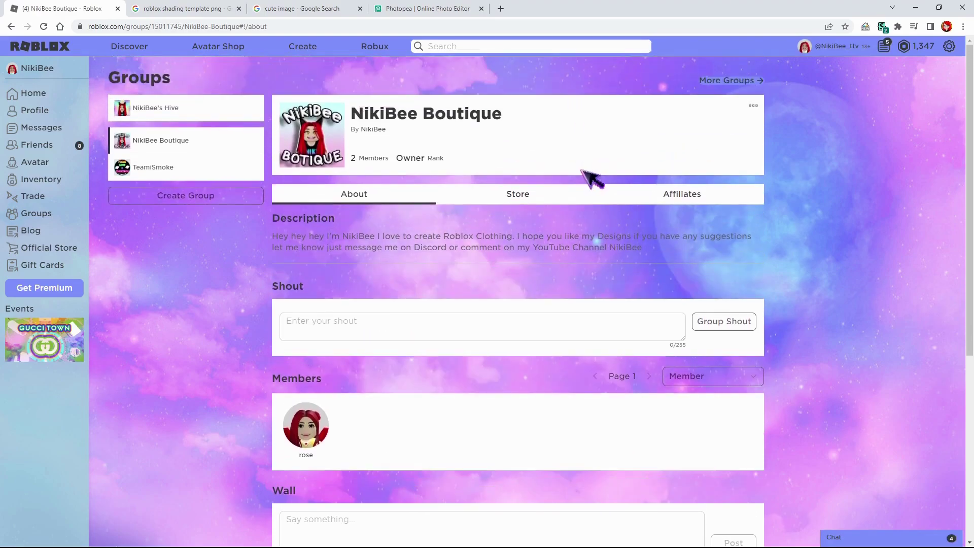
pyautogui.click(558, 194)
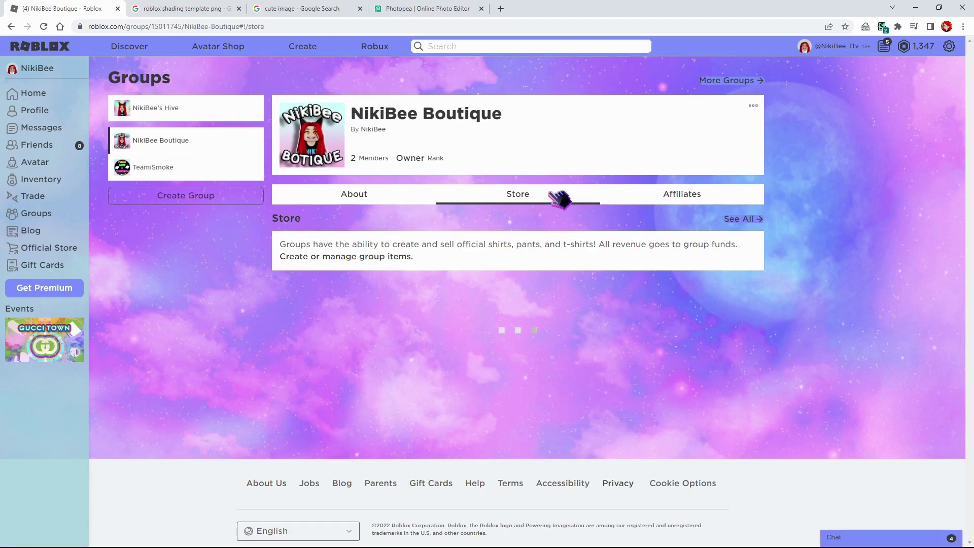